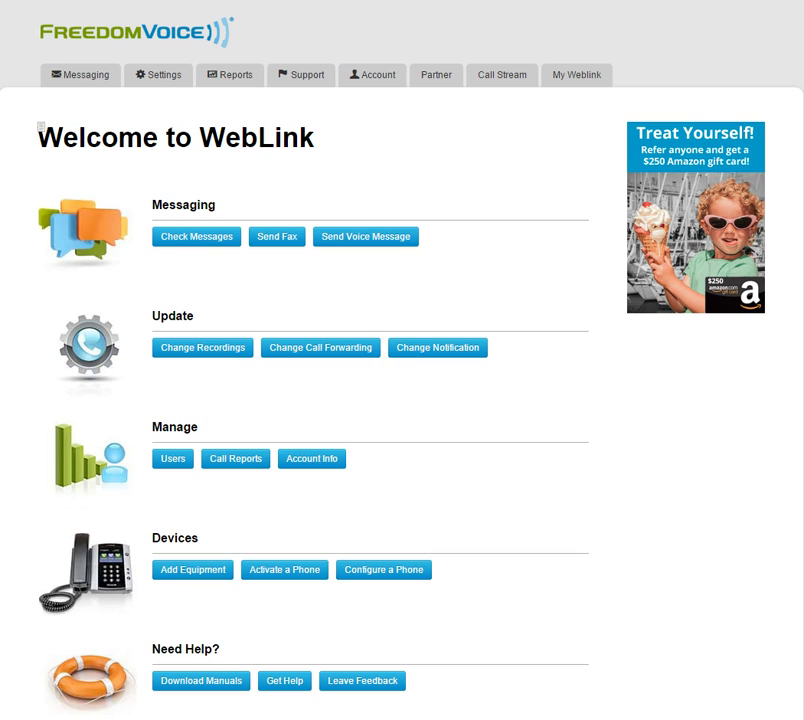
Open the Auto Attendant settings page and bring its menus, recordings and schedule sections into view.
{"action": "mouse_move", "coordinate": [156, 81]}
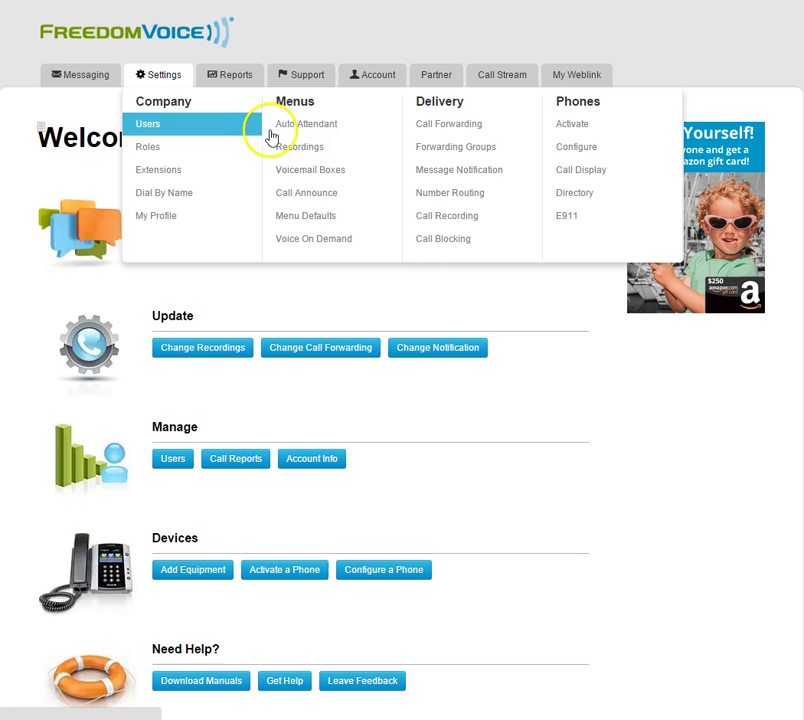
{"action": "left_click", "coordinate": [347, 124]}
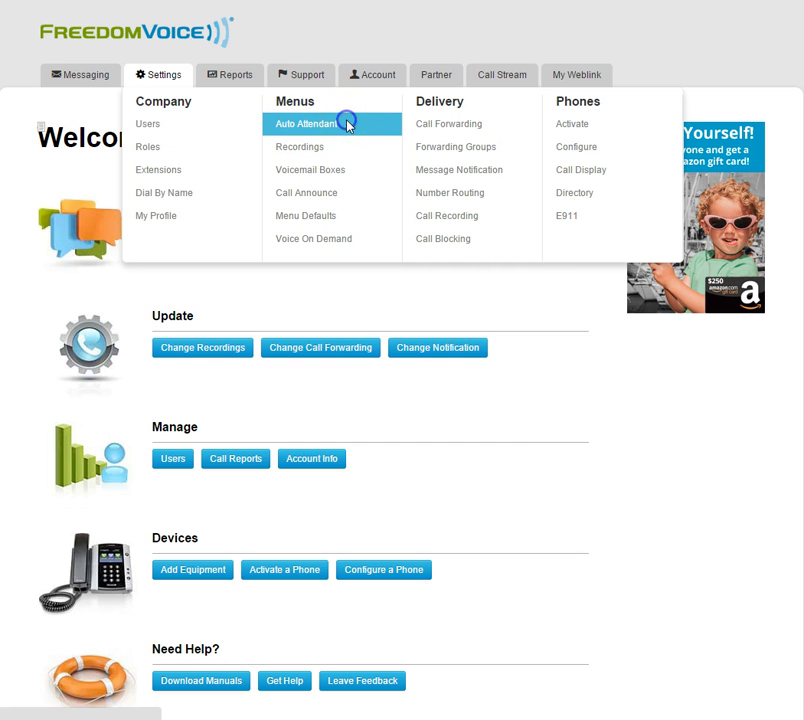
{"action": "left_click", "coordinate": [410, 158]}
{"action": "scroll", "coordinate": [413, 161], "scroll_direction": "down", "scroll_amount": 1}
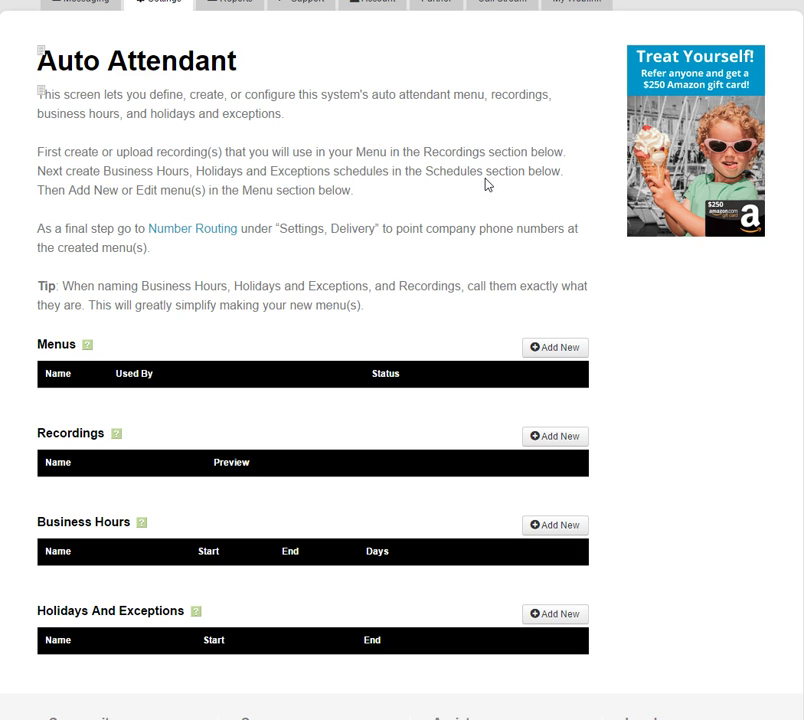
Create a new menu named Auto Attendant from the default configuration.
{"action": "left_click", "coordinate": [547, 347]}
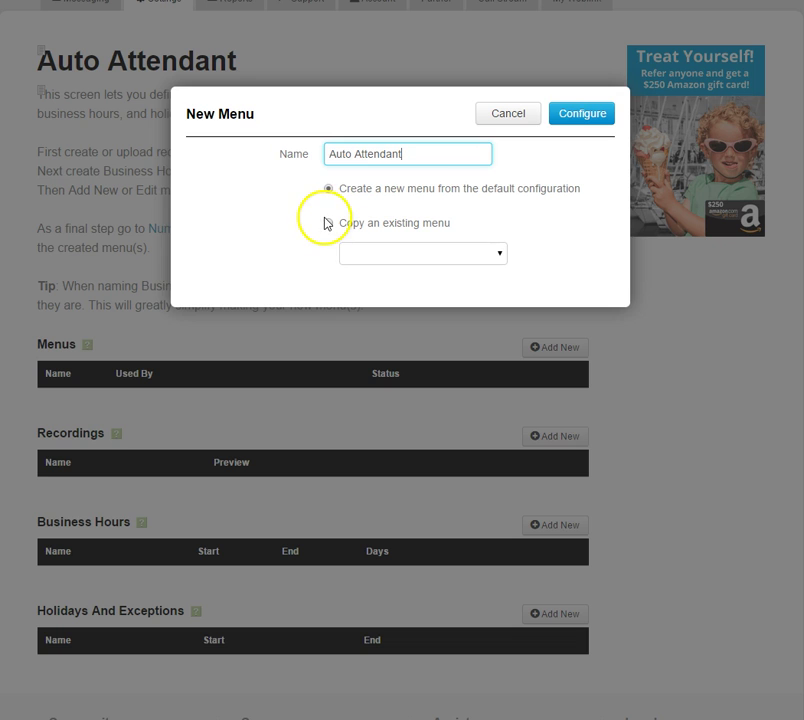
{"action": "left_click", "coordinate": [567, 122]}
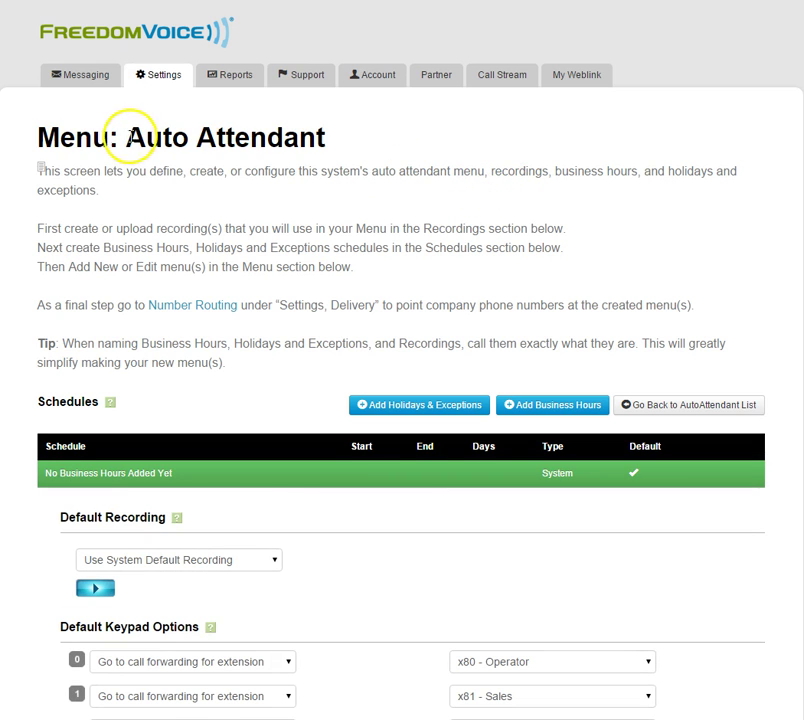
{"action": "left_click_drag", "start_coordinate": [129, 135], "coordinate": [328, 147]}
{"action": "left_click", "coordinate": [326, 141]}
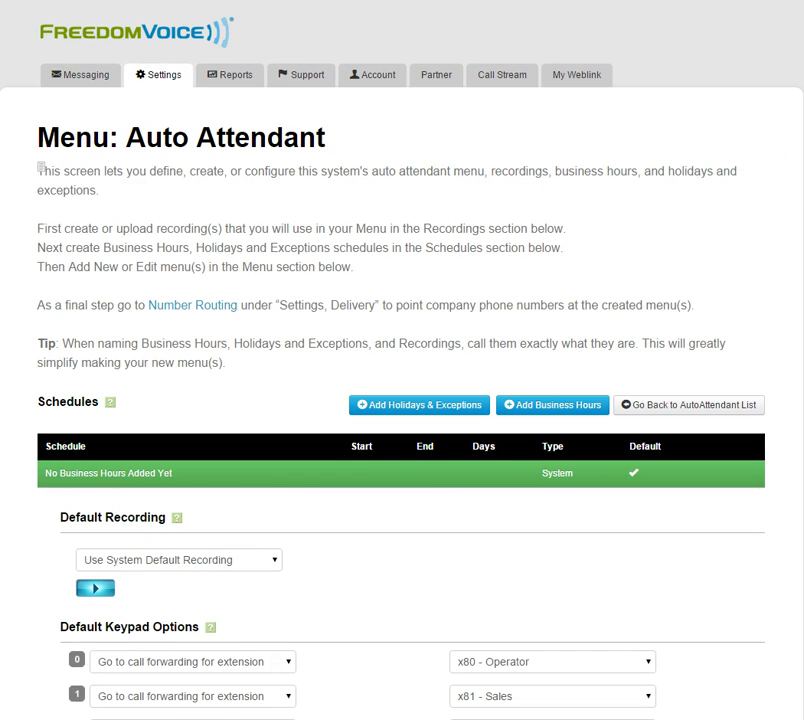
Review the new menu's default recording, keypad options, caller inactivity options and schedule options.
{"action": "scroll", "coordinate": [604, 118], "scroll_direction": "down", "scroll_amount": 3}
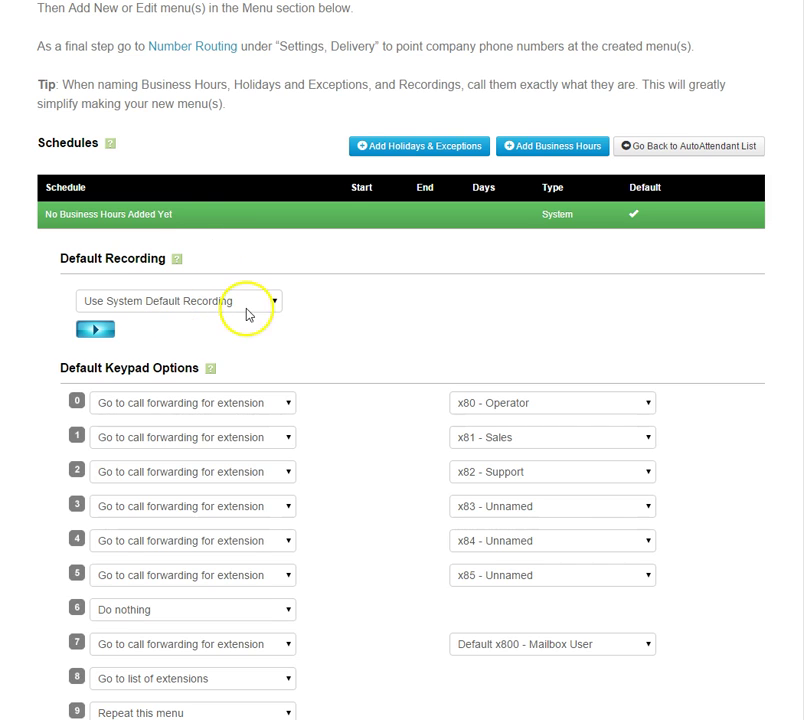
{"action": "scroll", "coordinate": [301, 320], "scroll_direction": "down", "scroll_amount": 3}
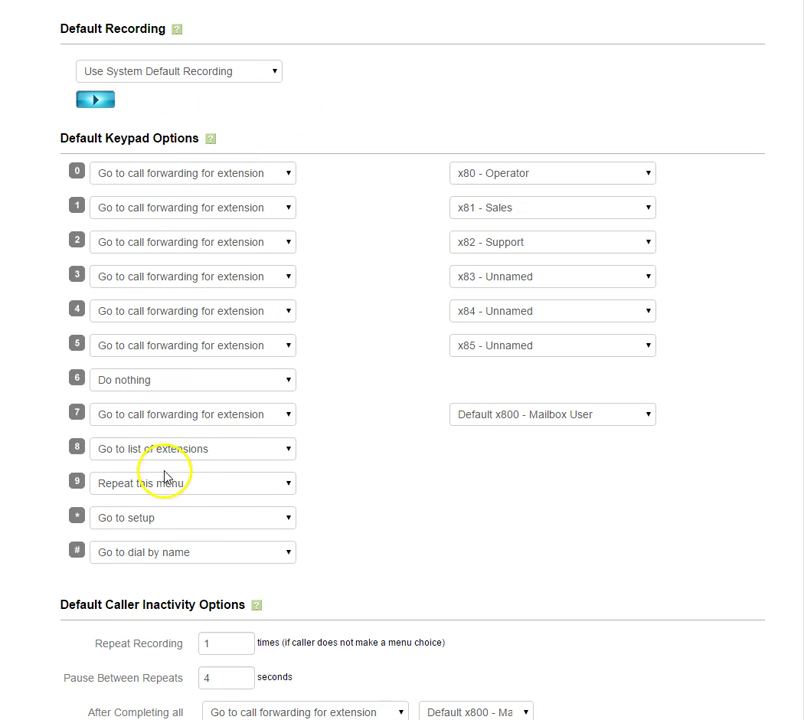
{"action": "scroll", "coordinate": [184, 540], "scroll_direction": "down", "scroll_amount": 2}
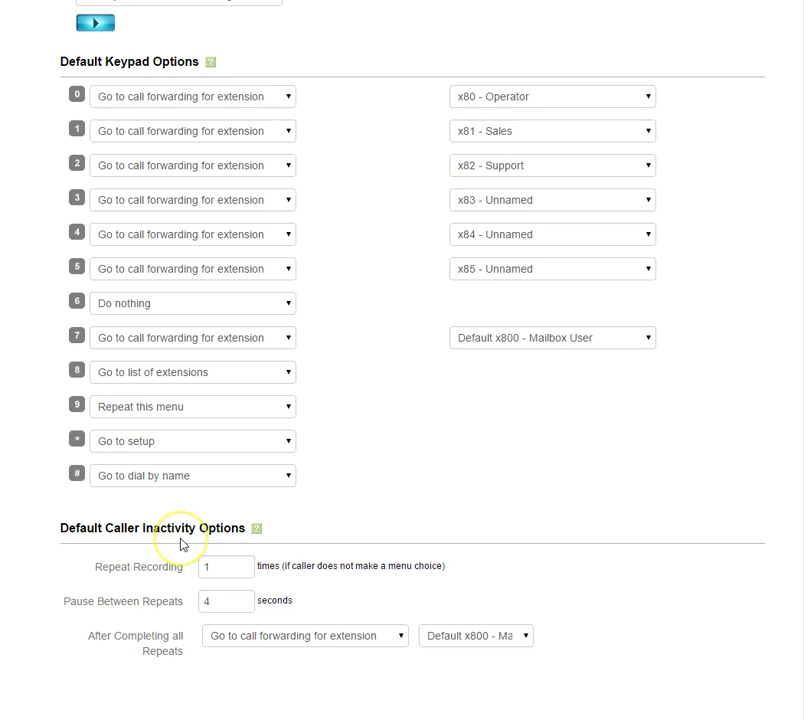
{"action": "scroll", "coordinate": [183, 545], "scroll_direction": "down", "scroll_amount": 1}
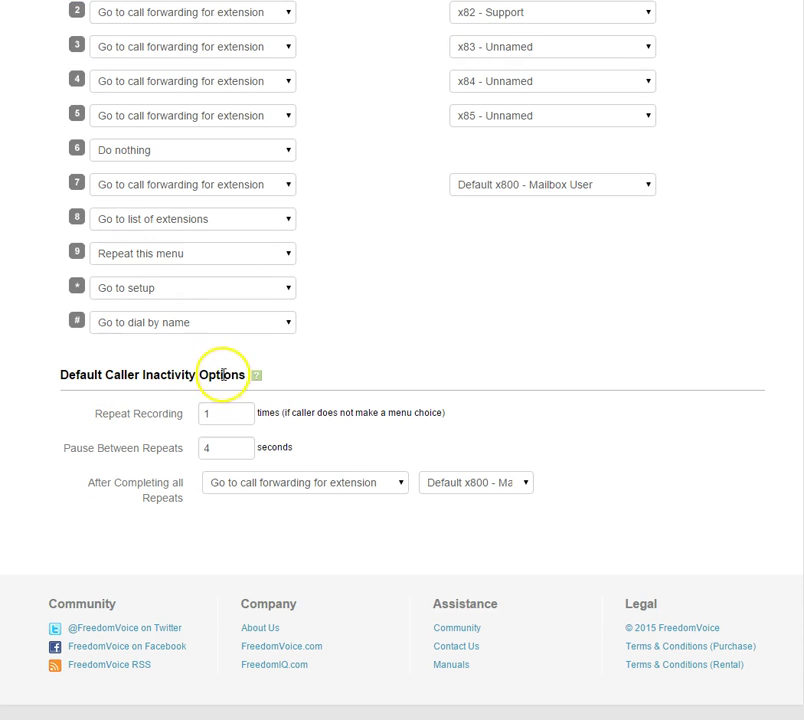
{"action": "scroll", "coordinate": [562, 411], "scroll_direction": "up", "scroll_amount": 7}
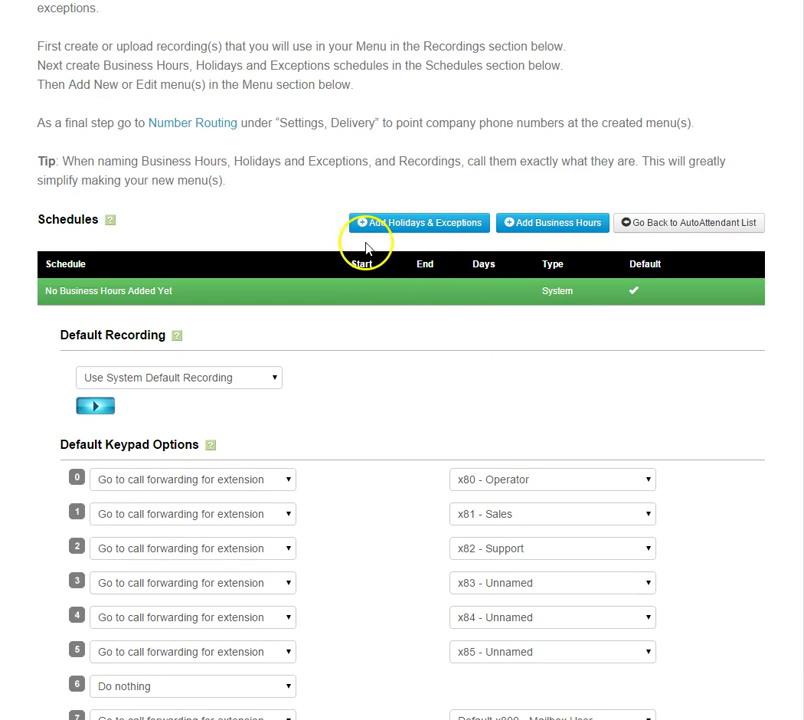
{"action": "left_click", "coordinate": [537, 224]}
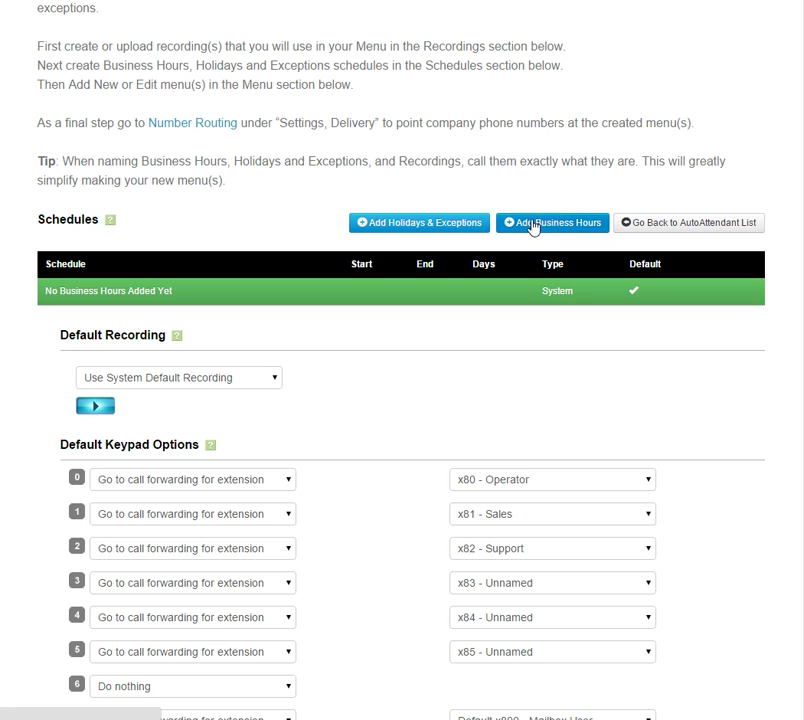
Go back to the auto attendant list and check the status of the Auto Attendant menu.
{"action": "left_click", "coordinate": [660, 226]}
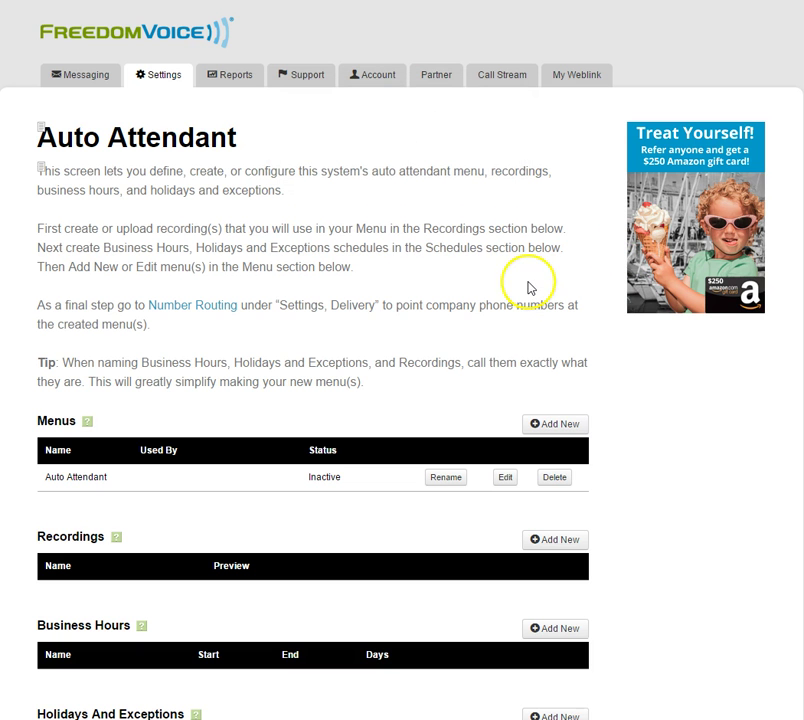
{"action": "scroll", "coordinate": [530, 288], "scroll_direction": "down", "scroll_amount": 3}
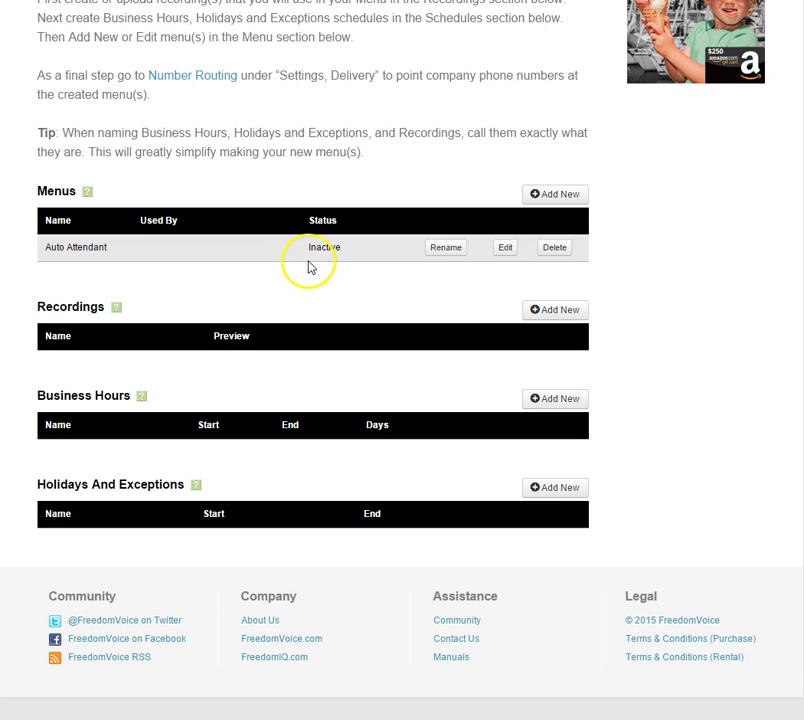
{"action": "scroll", "coordinate": [309, 266], "scroll_direction": "up", "scroll_amount": 3}
Open the Number Routing settings and locate the section for routing by the number the caller dialed.
{"action": "mouse_move", "coordinate": [165, 83]}
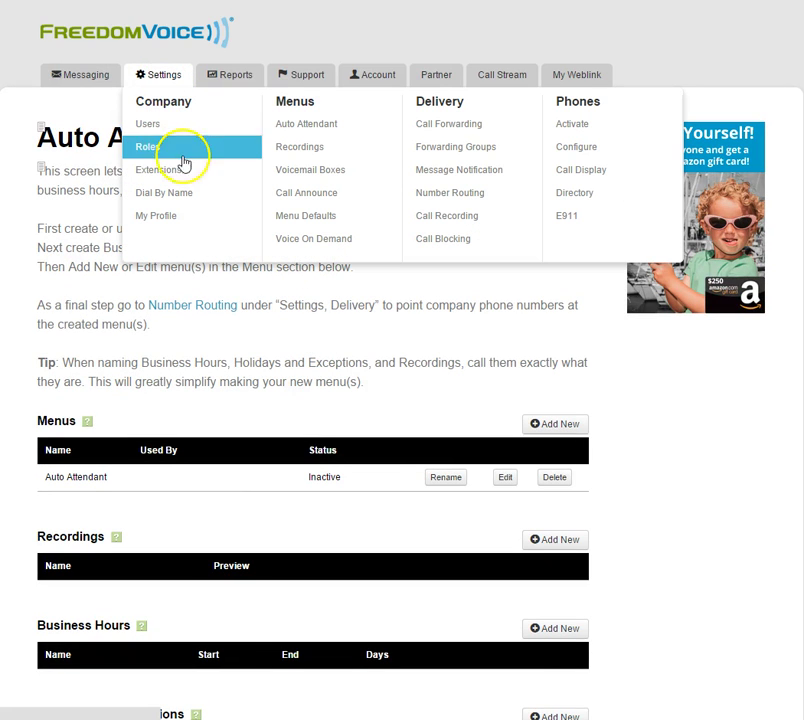
{"action": "left_click", "coordinate": [491, 193]}
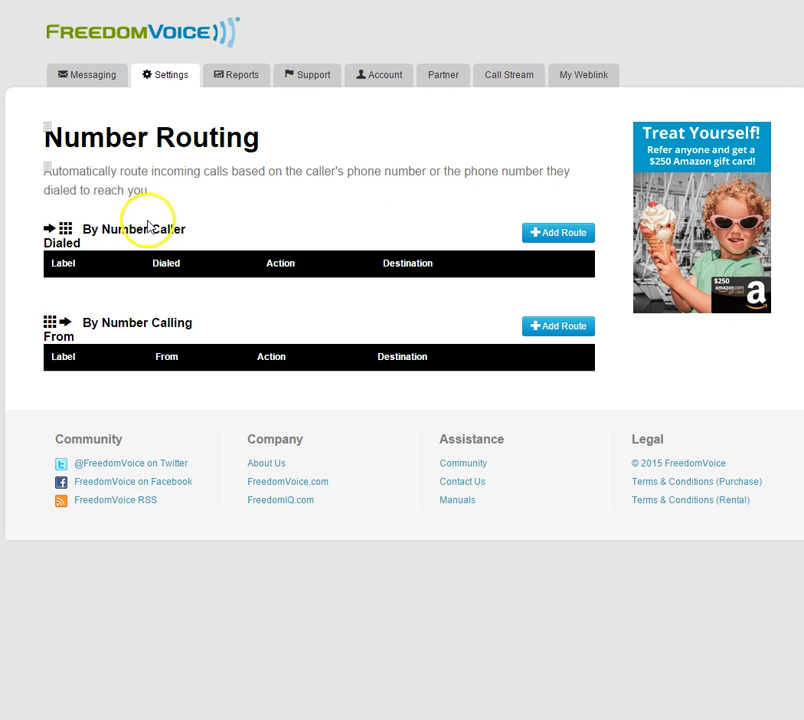
{"action": "left_click_drag", "start_coordinate": [84, 228], "coordinate": [109, 237]}
{"action": "left_click", "coordinate": [114, 228]}
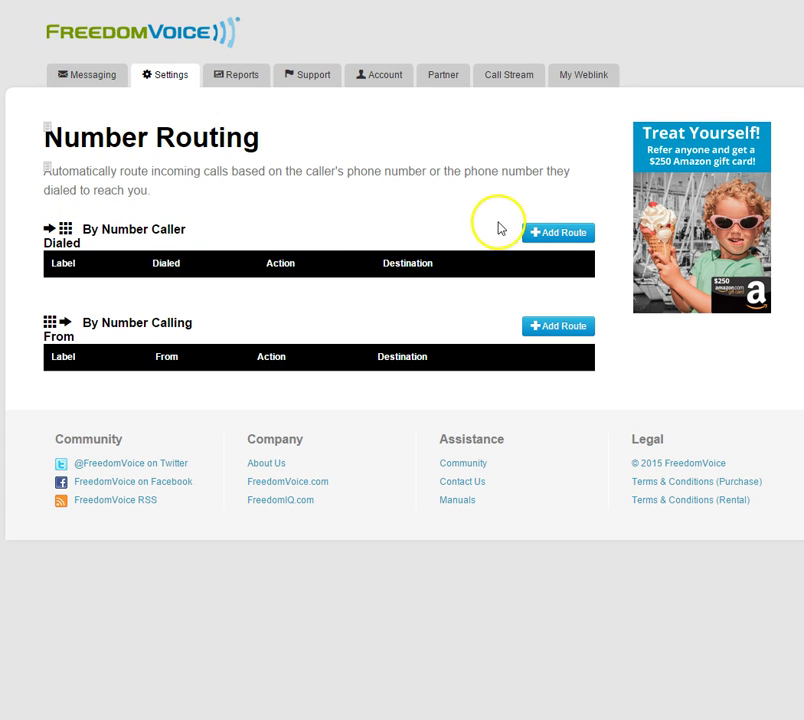
Add a caller-dialed route for the first listed company phone number and label it Main AA.
{"action": "left_click", "coordinate": [555, 237]}
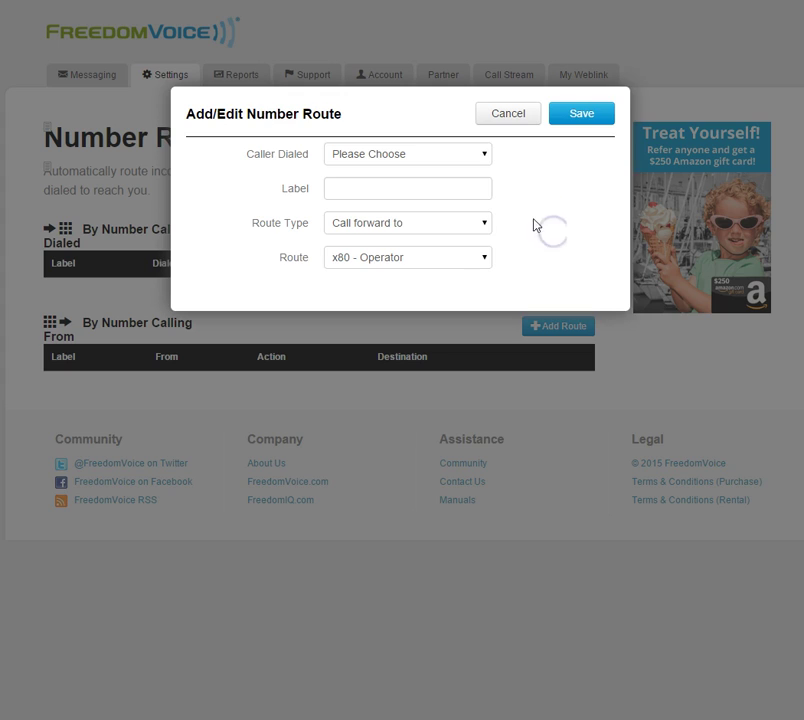
{"action": "left_click", "coordinate": [484, 155]}
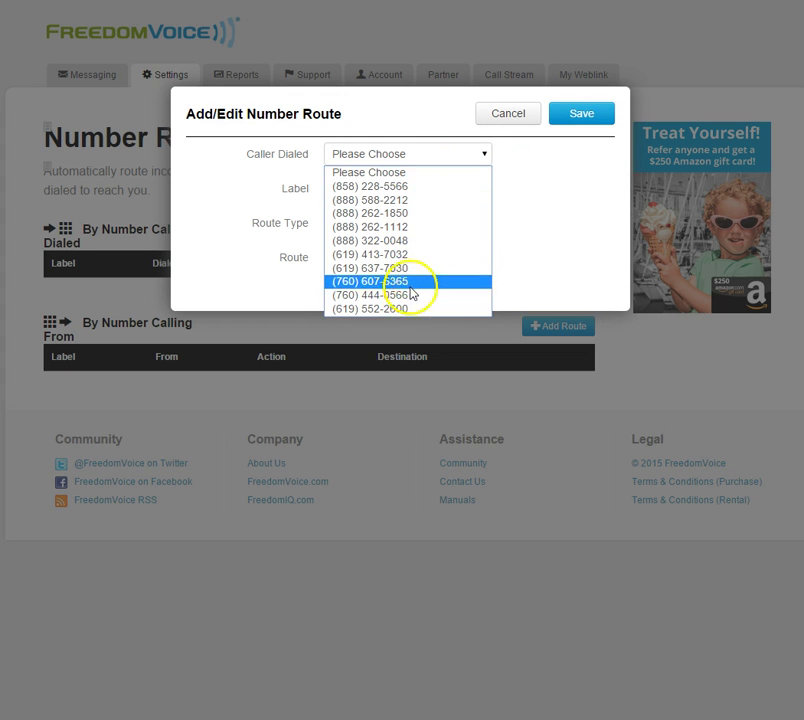
{"action": "left_click", "coordinate": [404, 188]}
{"action": "left_click", "coordinate": [404, 188]}
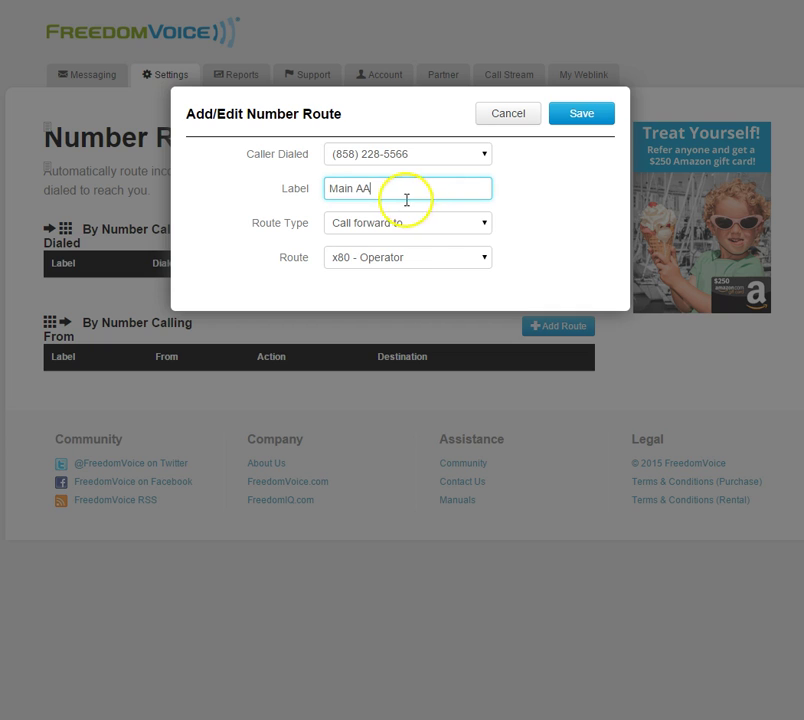
Set the route type to Send call to with Auto Attendant as the route, and save the number route.
{"action": "left_click", "coordinate": [432, 229]}
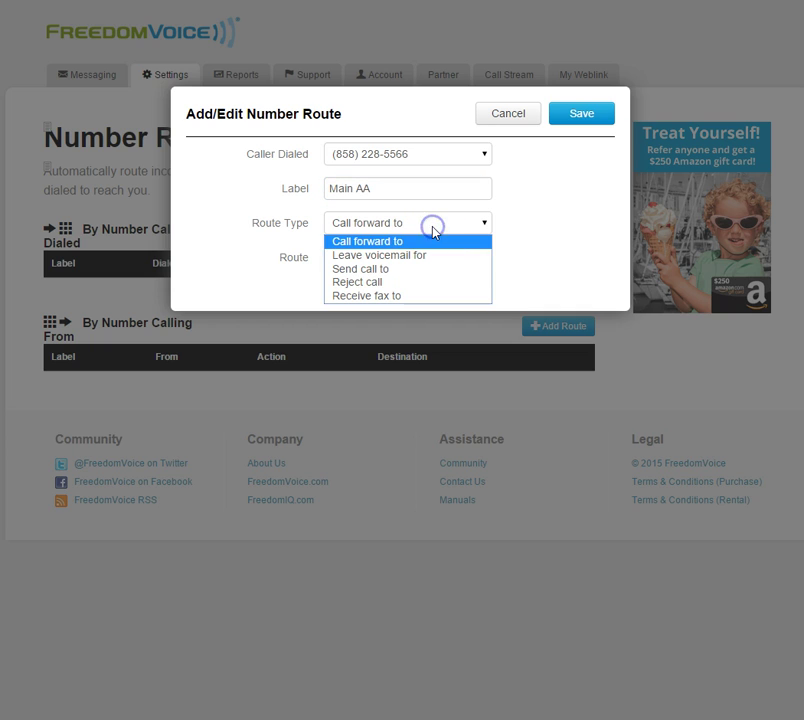
{"action": "left_click", "coordinate": [401, 270]}
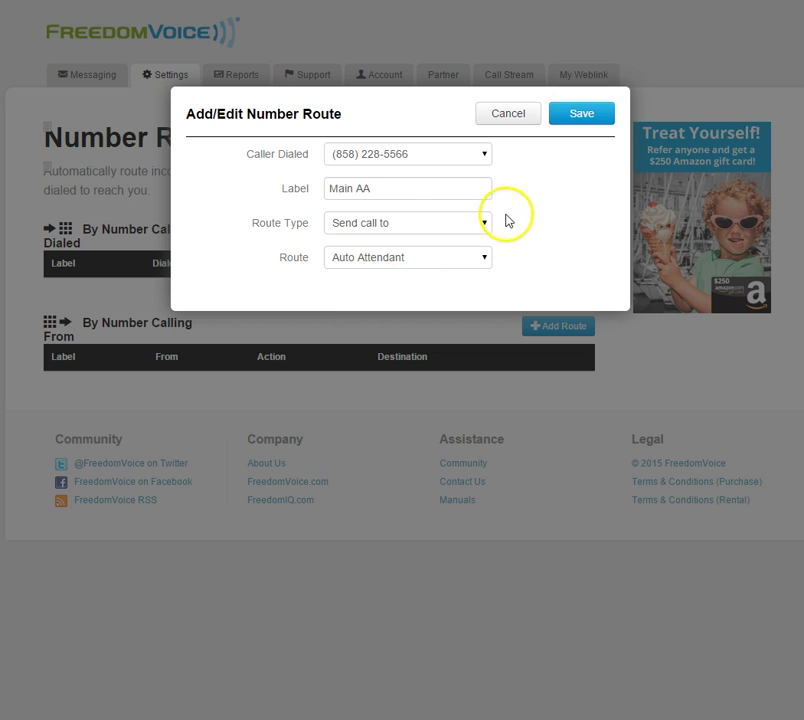
{"action": "left_click", "coordinate": [449, 257]}
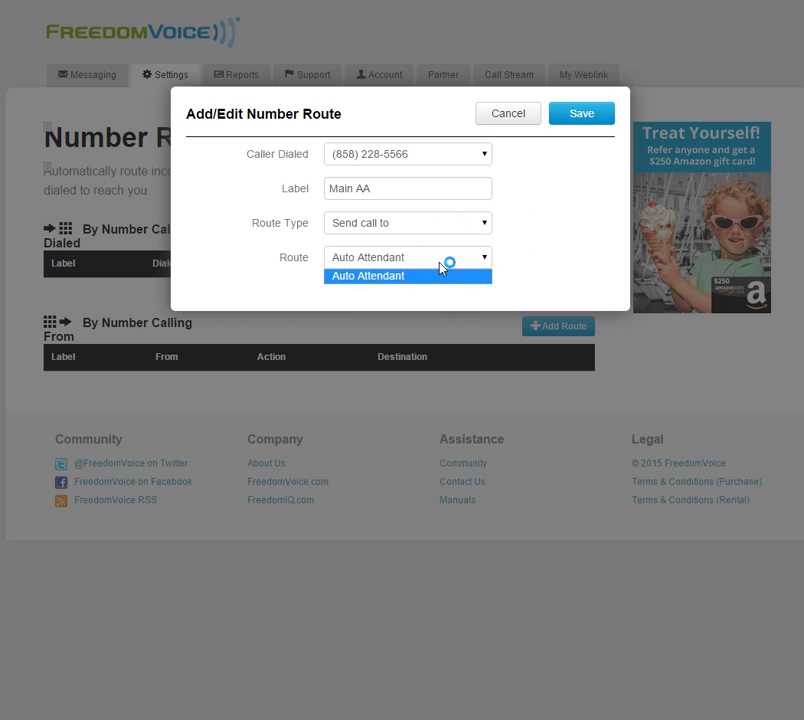
{"action": "left_click", "coordinate": [434, 275]}
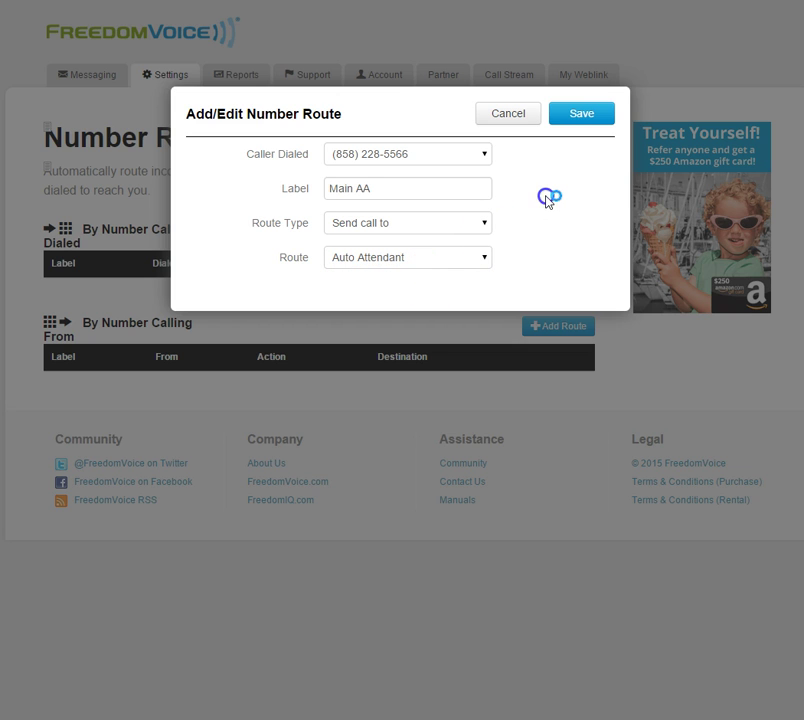
{"action": "left_click", "coordinate": [574, 113]}
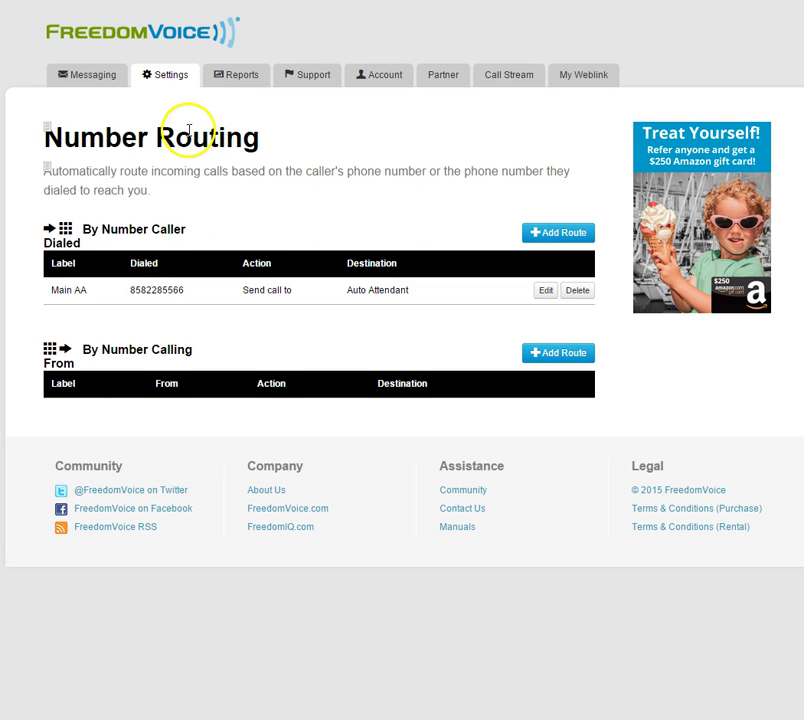
Return to the Auto Attendant page and check the menu's status and the phone number using it.
{"action": "left_click", "coordinate": [163, 78]}
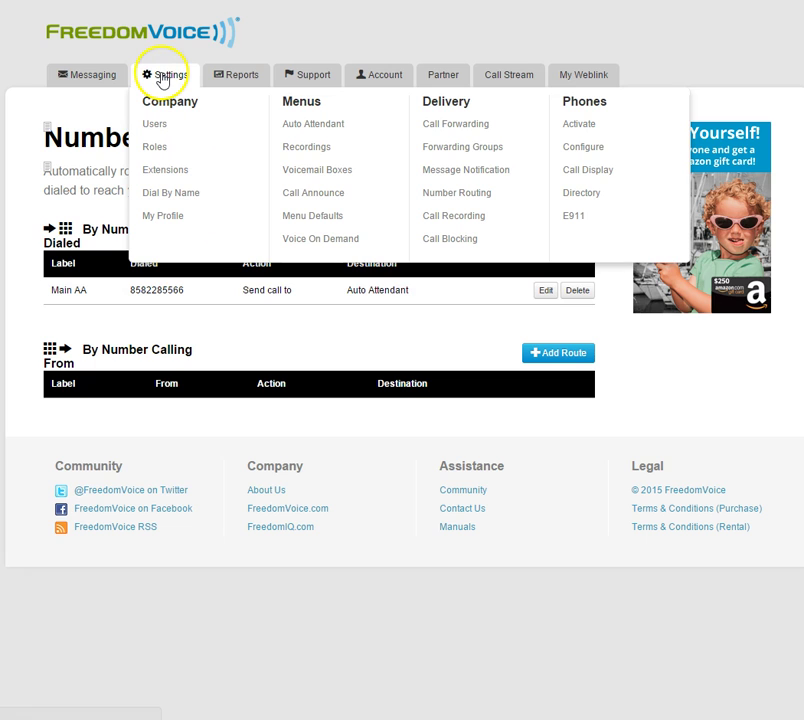
{"action": "left_click", "coordinate": [365, 124]}
{"action": "scroll", "coordinate": [390, 228], "scroll_direction": "down", "scroll_amount": 3}
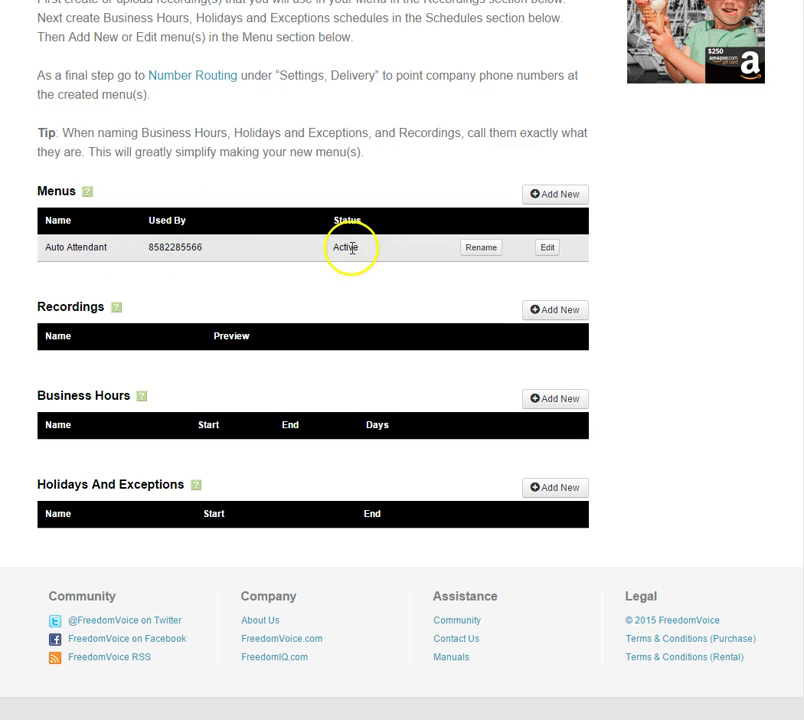
{"action": "double_click", "coordinate": [186, 246]}
{"action": "left_click", "coordinate": [214, 250]}
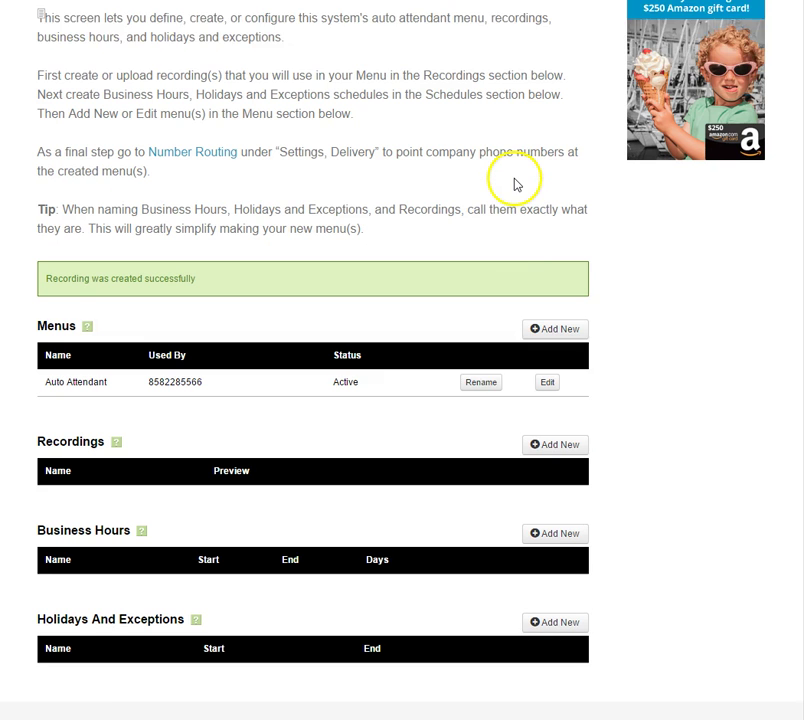
Start a new recording named Standard AA Greeting.
{"action": "scroll", "coordinate": [515, 181], "scroll_direction": "down", "scroll_amount": 1}
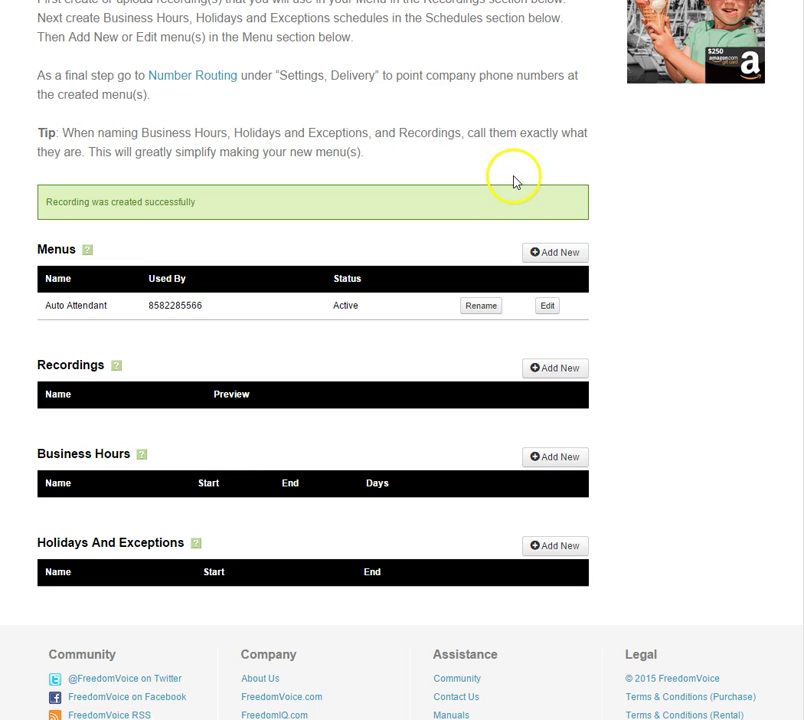
{"action": "left_click", "coordinate": [556, 370]}
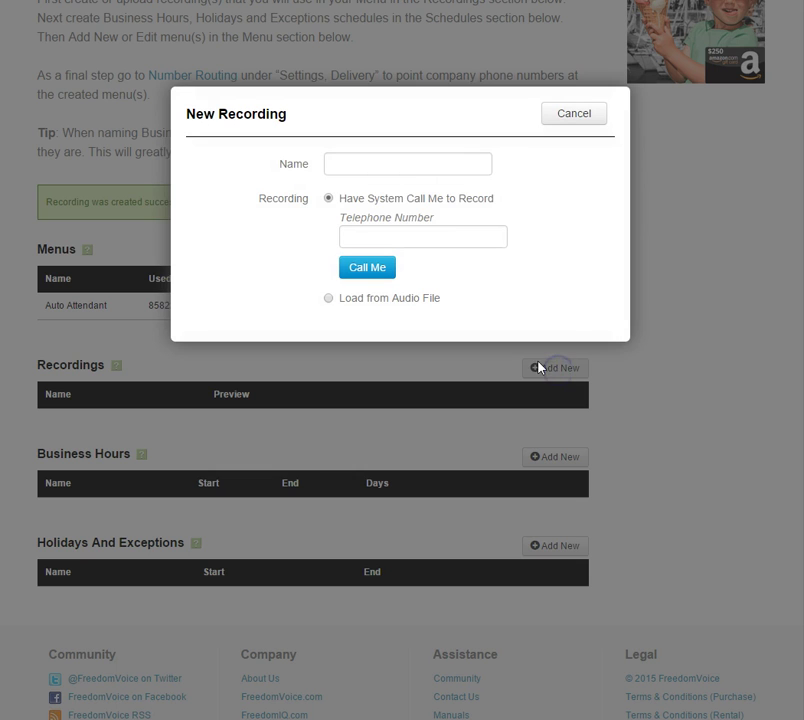
{"action": "left_click", "coordinate": [414, 163]}
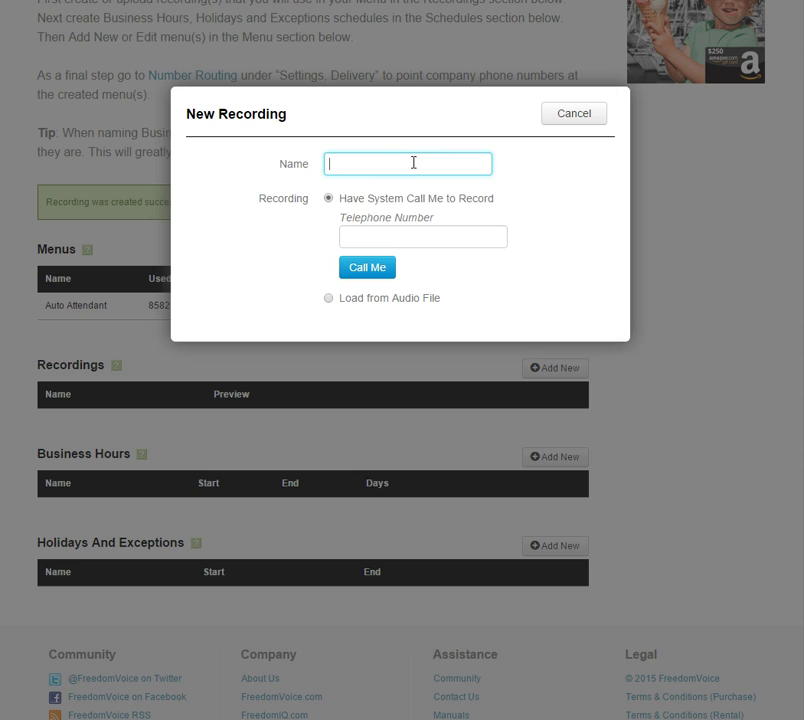
{"action": "type", "text": "Standar"}
{"action": "key", "text": "Down"}
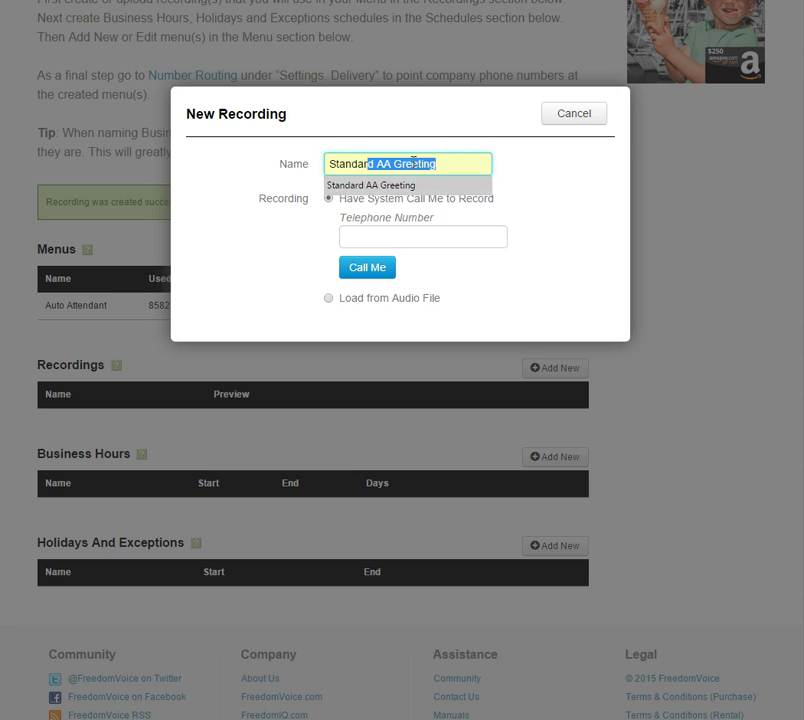
{"action": "key", "text": "Return"}
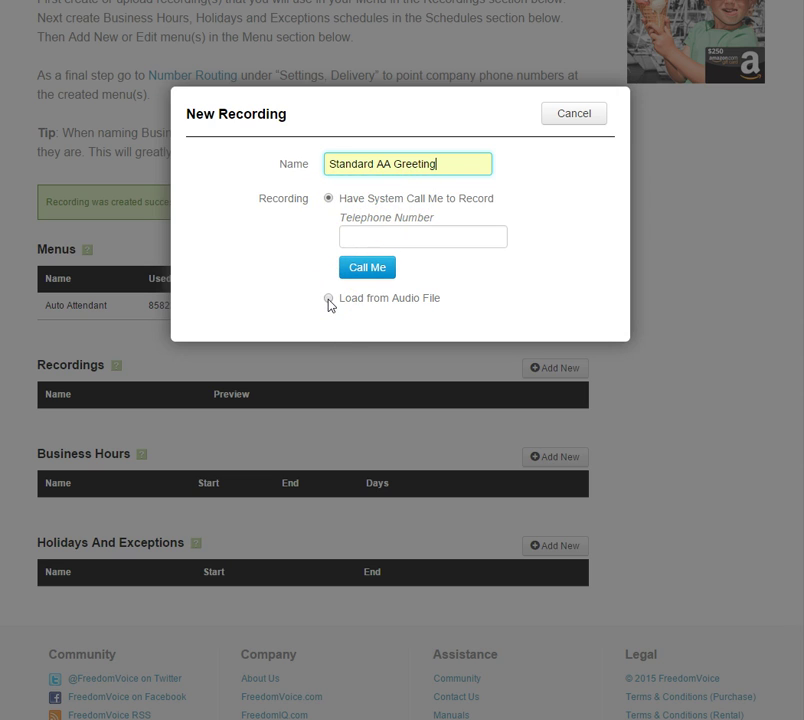
Load the Standard AA Greeting recording from an audio file and upload it.
{"action": "left_click", "coordinate": [328, 299]}
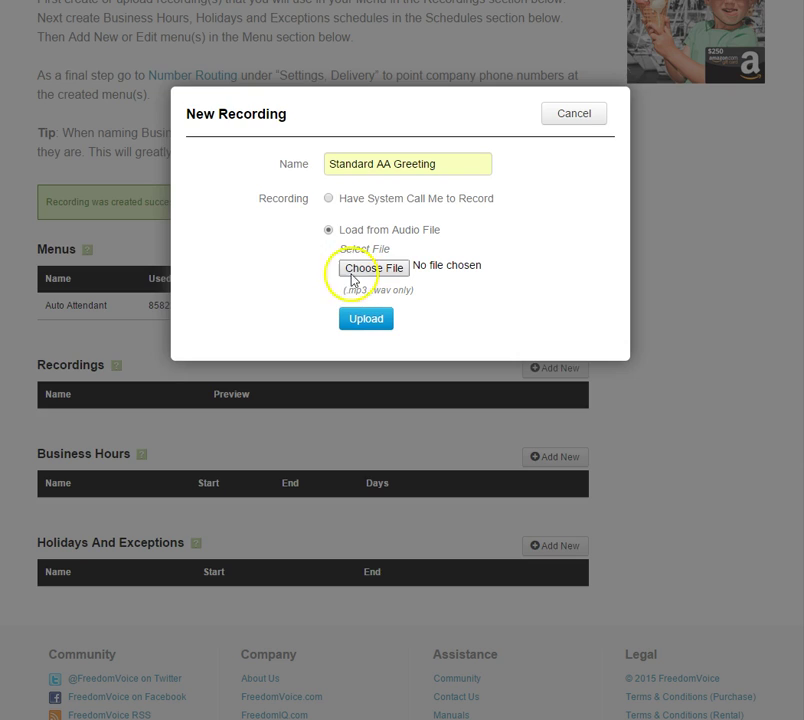
{"action": "left_click", "coordinate": [354, 270]}
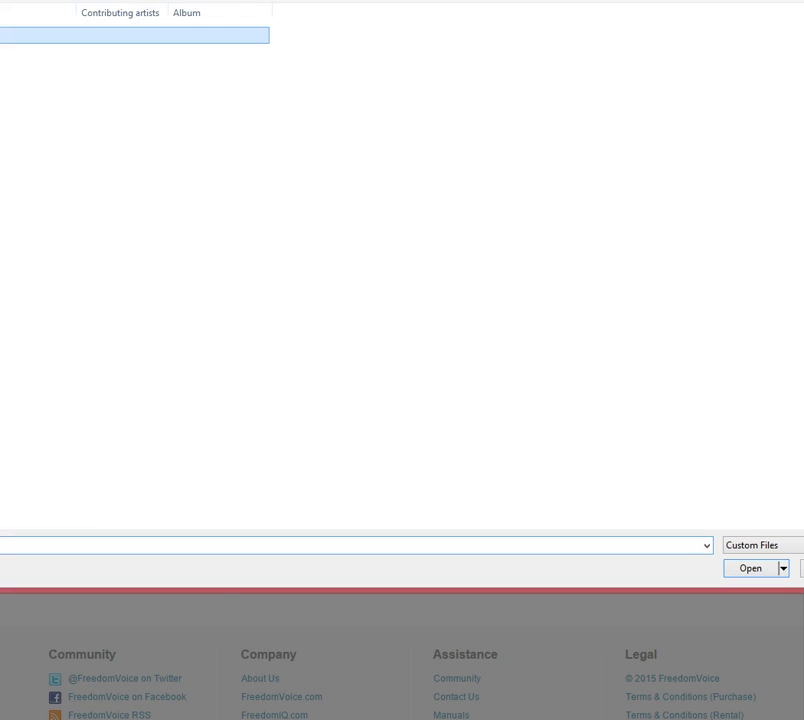
{"action": "double_click", "coordinate": [5, 35]}
{"action": "left_click", "coordinate": [366, 318]}
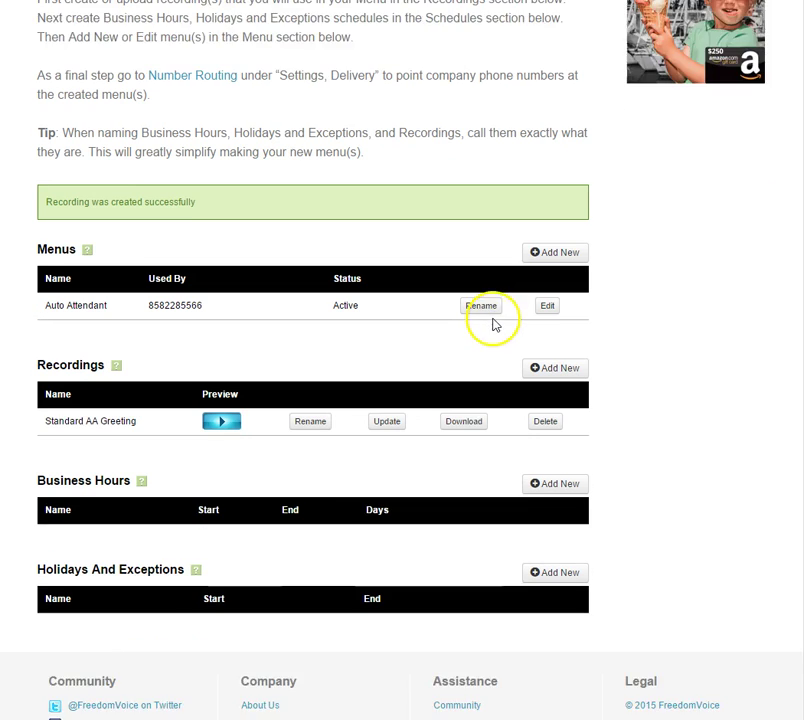
Add a new recording named After Hours AA, loaded from an audio file.
{"action": "scroll", "coordinate": [493, 323], "scroll_direction": "down", "scroll_amount": 2}
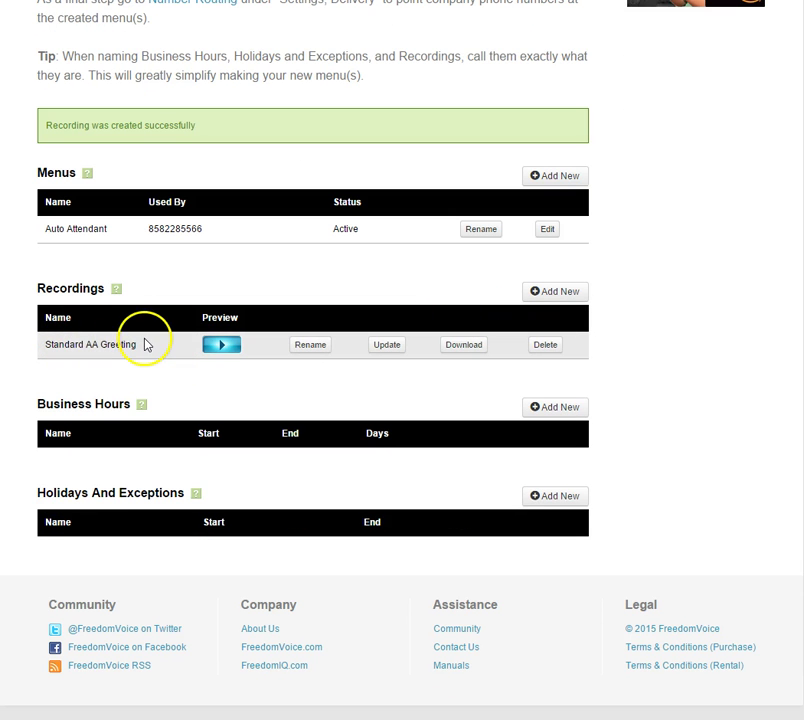
{"action": "left_click", "coordinate": [548, 293]}
{"action": "left_click", "coordinate": [399, 163]}
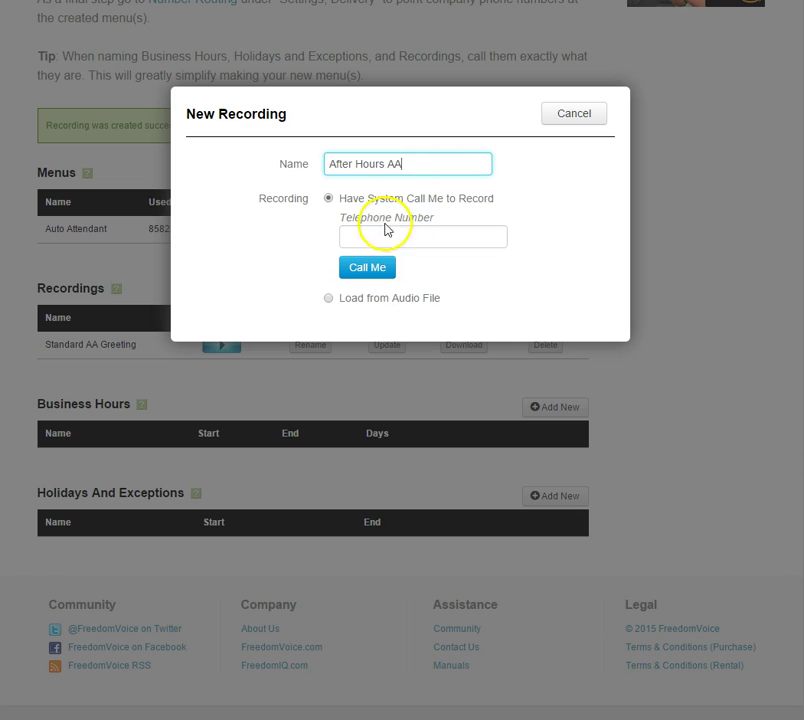
{"action": "left_click", "coordinate": [344, 299]}
{"action": "left_click", "coordinate": [375, 268]}
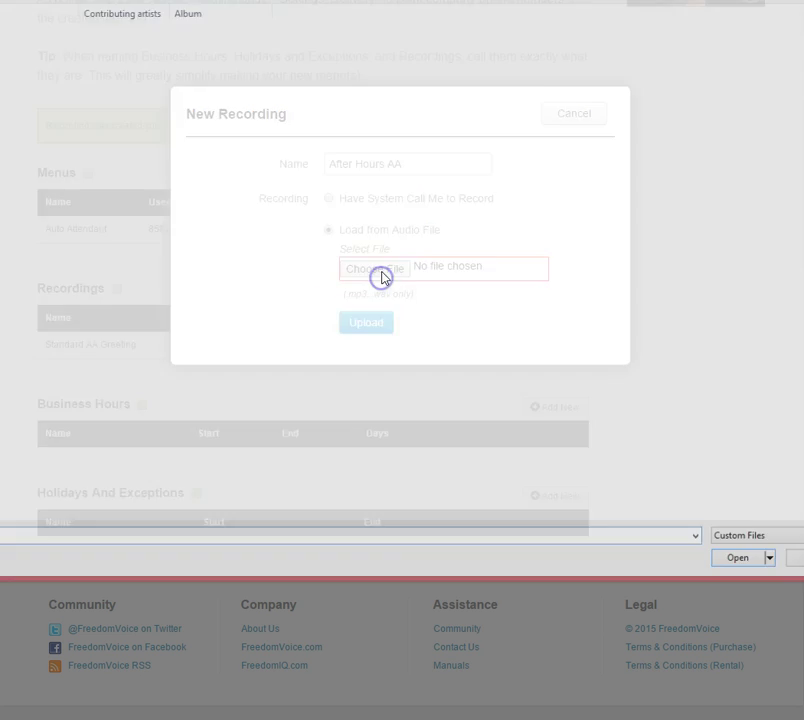
{"action": "double_click", "coordinate": [180, 52]}
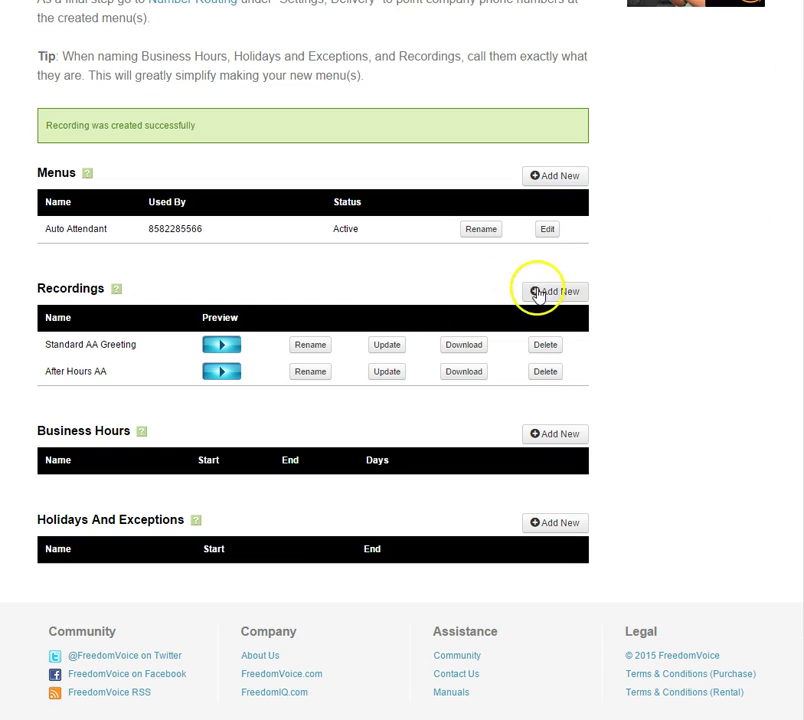
Add a new recording named Christmas Day by uploading the audio file 3.mp3.
{"action": "left_click", "coordinate": [554, 291]}
{"action": "left_click", "coordinate": [373, 165]}
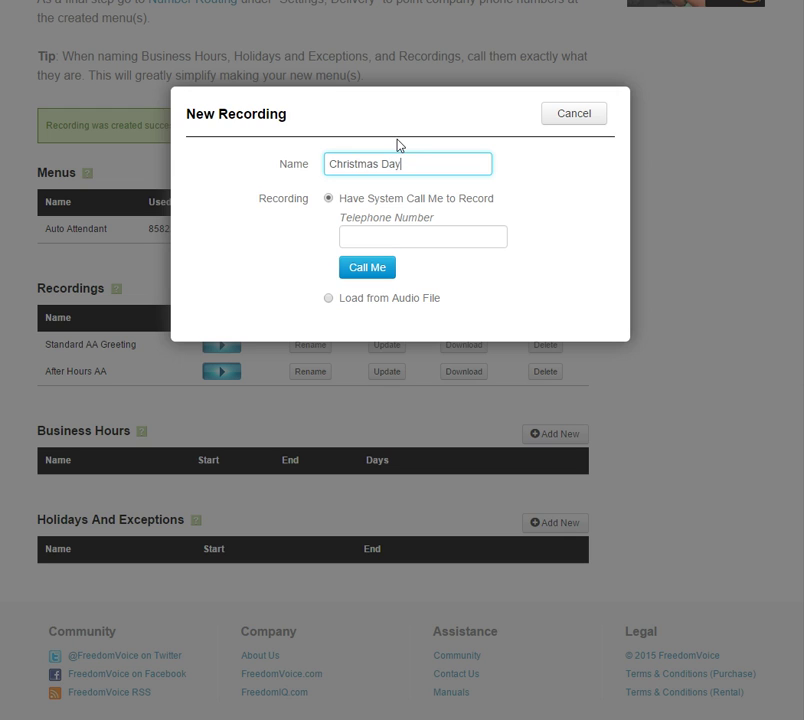
{"action": "type", "text": "Christmas Day"}
{"action": "left_click", "coordinate": [329, 298]}
{"action": "left_click", "coordinate": [395, 268]}
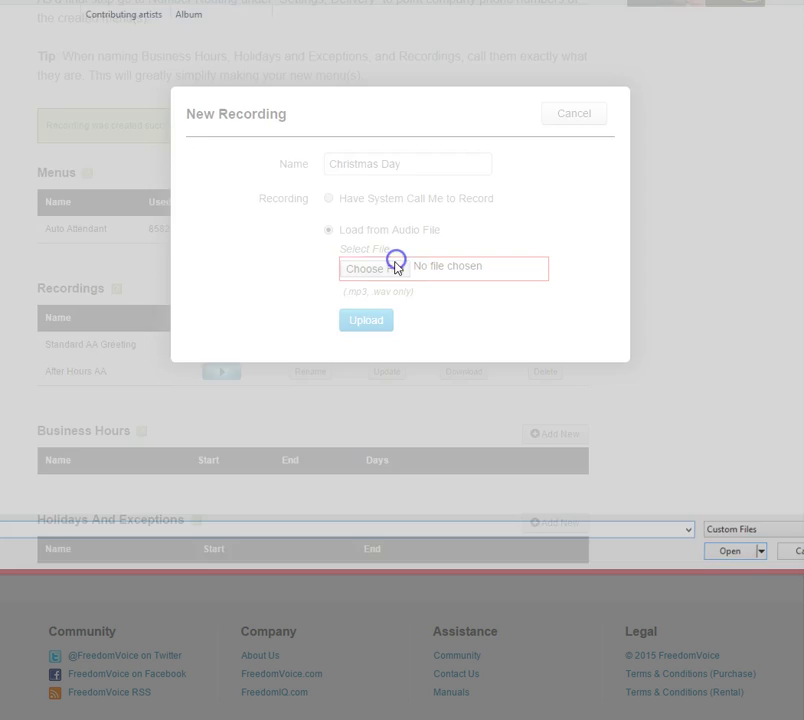
{"action": "double_click", "coordinate": [135, 66]}
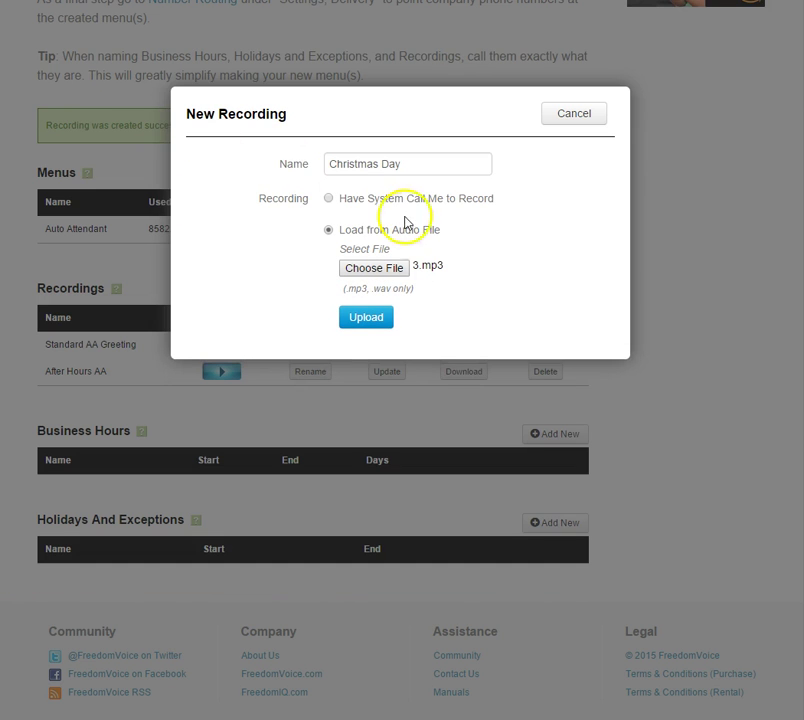
{"action": "left_click", "coordinate": [382, 322]}
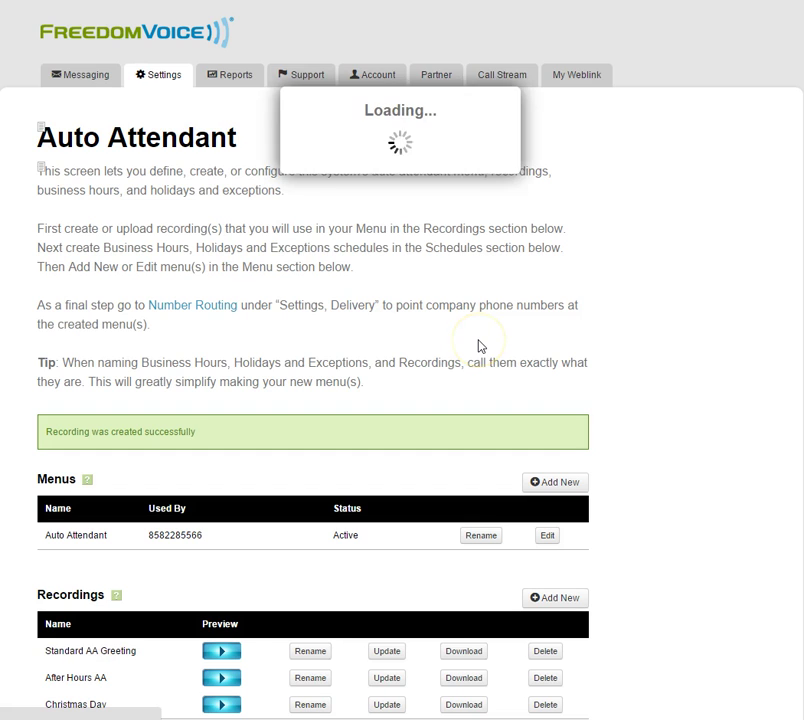
Add a new recording named Second AA by uploading the audio file 4.mp3.
{"action": "scroll", "coordinate": [478, 345], "scroll_direction": "down", "scroll_amount": 3}
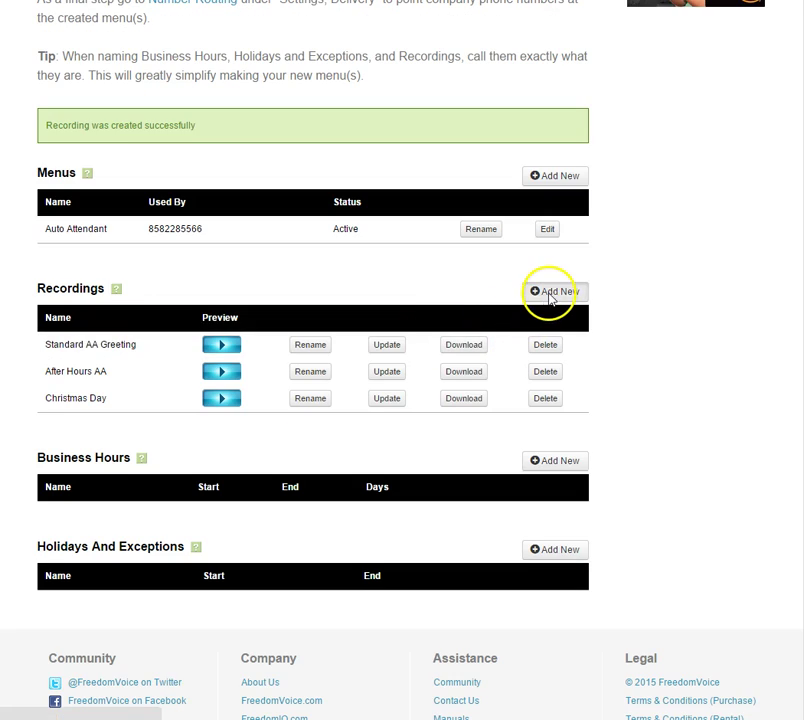
{"action": "left_click", "coordinate": [549, 292]}
{"action": "left_click", "coordinate": [344, 162]}
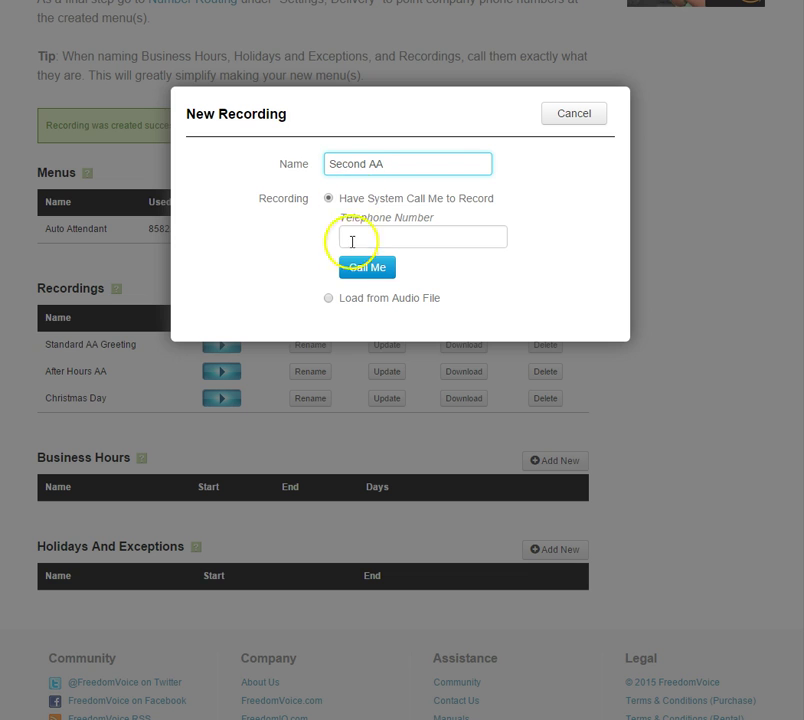
{"action": "left_click", "coordinate": [354, 297]}
{"action": "left_click", "coordinate": [368, 267]}
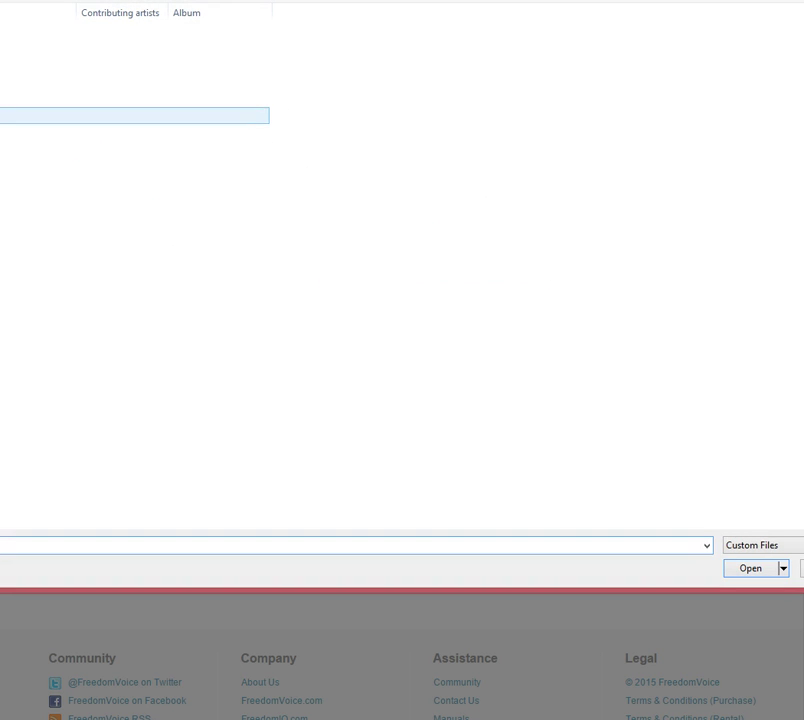
{"action": "double_click", "coordinate": [60, 83]}
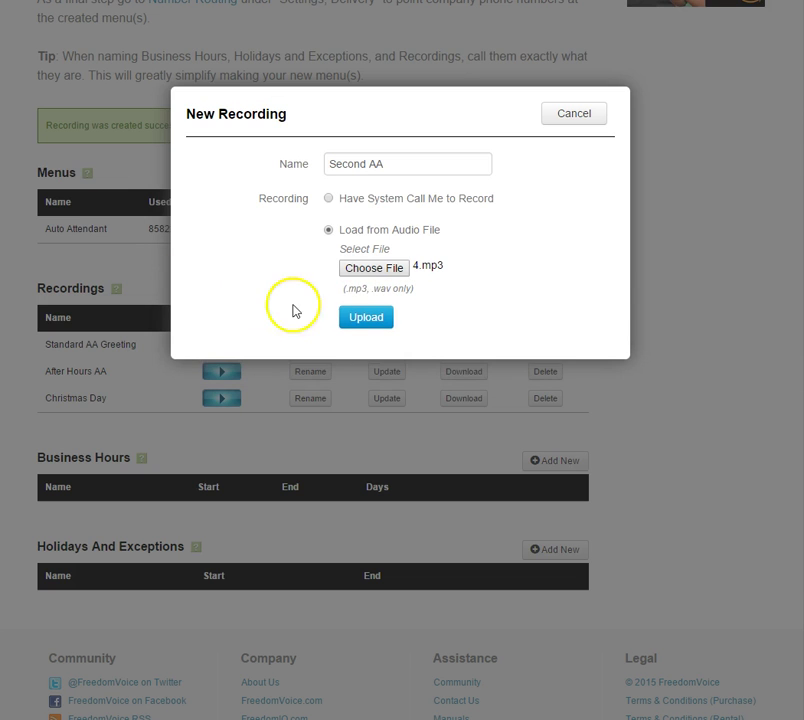
{"action": "left_click", "coordinate": [368, 320]}
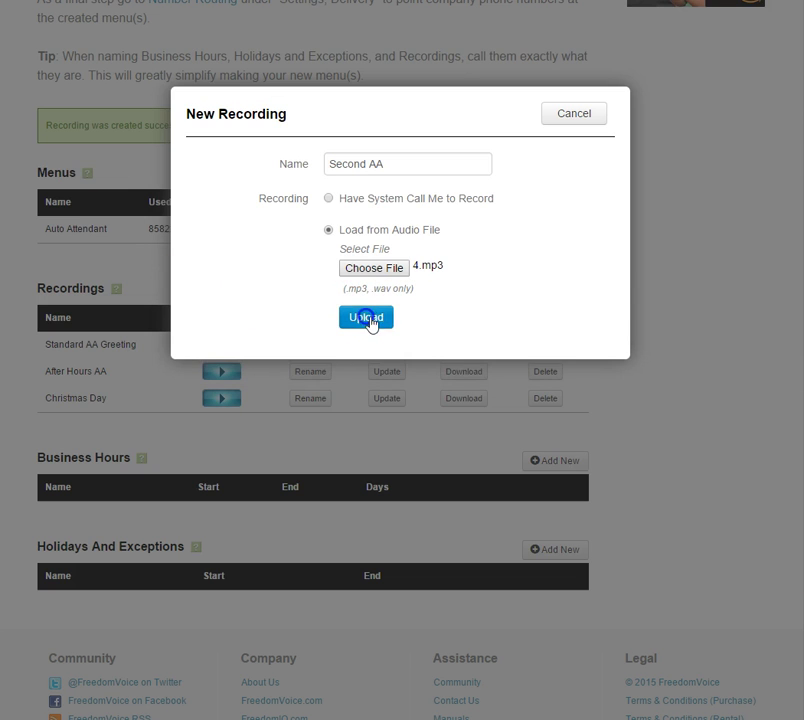
Start a new business hours entry and name it Standard Daytime Hours.
{"action": "scroll", "coordinate": [483, 342], "scroll_direction": "down", "scroll_amount": 3}
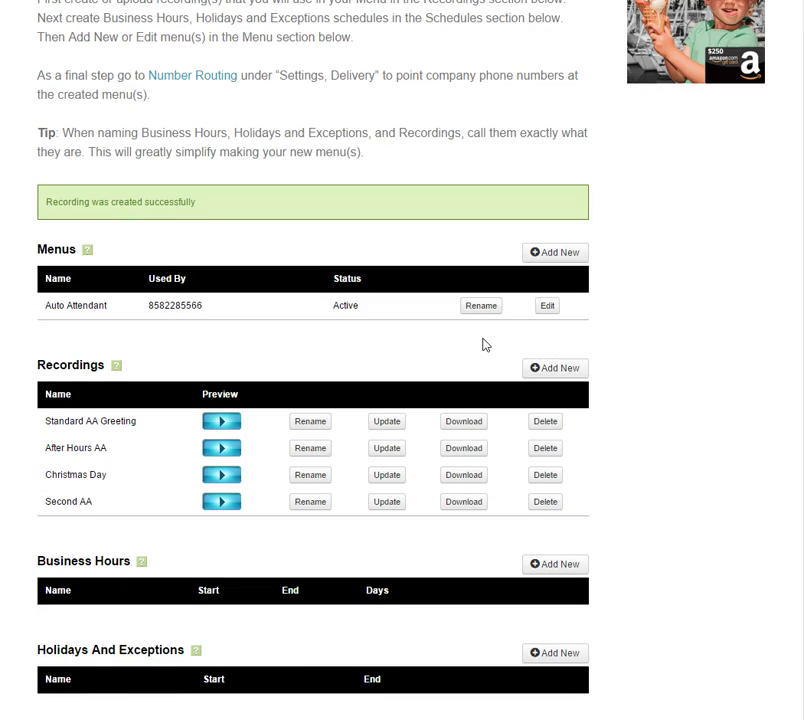
{"action": "scroll", "coordinate": [483, 344], "scroll_direction": "down", "scroll_amount": 2}
{"action": "left_click", "coordinate": [490, 386]}
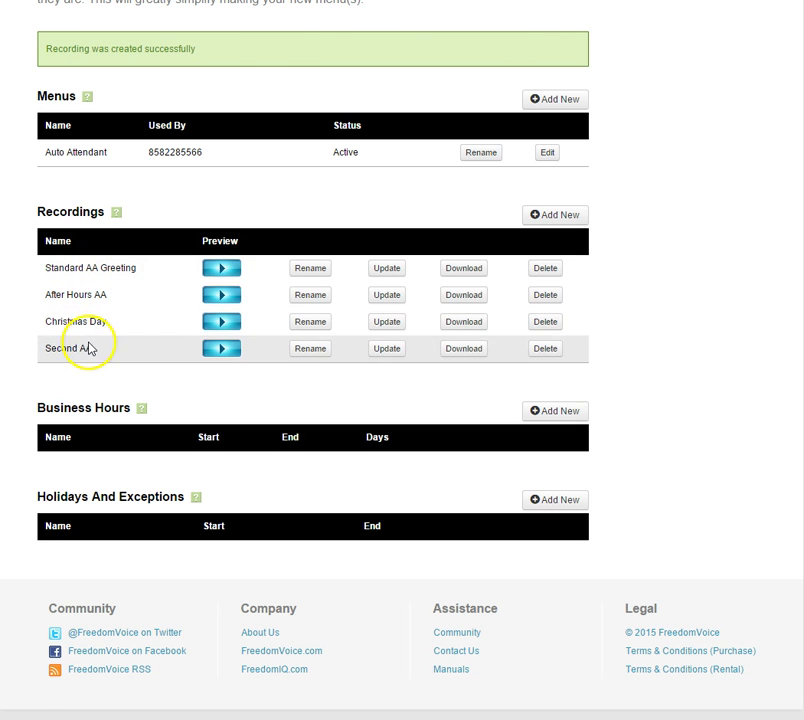
{"action": "scroll", "coordinate": [88, 348], "scroll_direction": "up", "scroll_amount": 1}
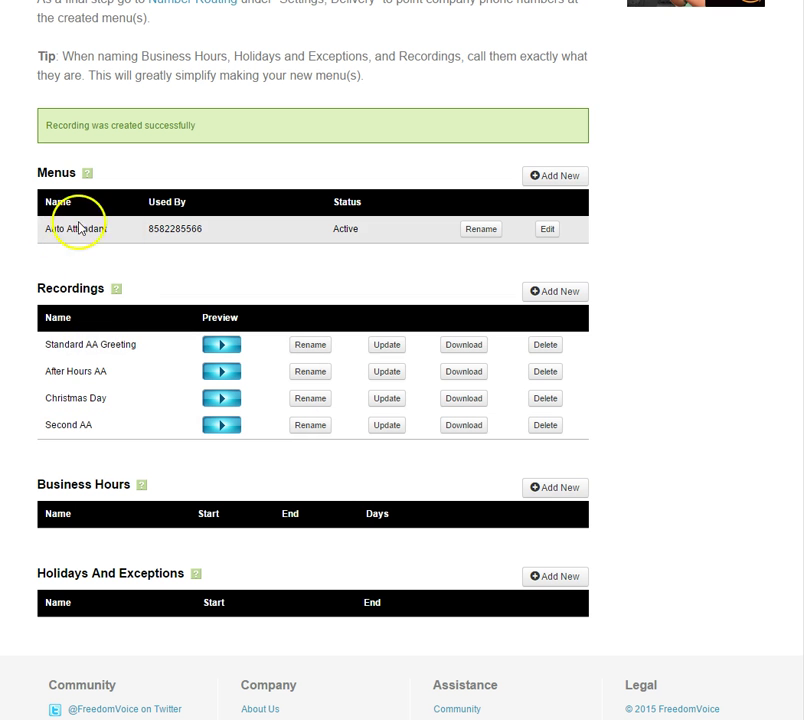
{"action": "scroll", "coordinate": [168, 234], "scroll_direction": "down", "scroll_amount": 1}
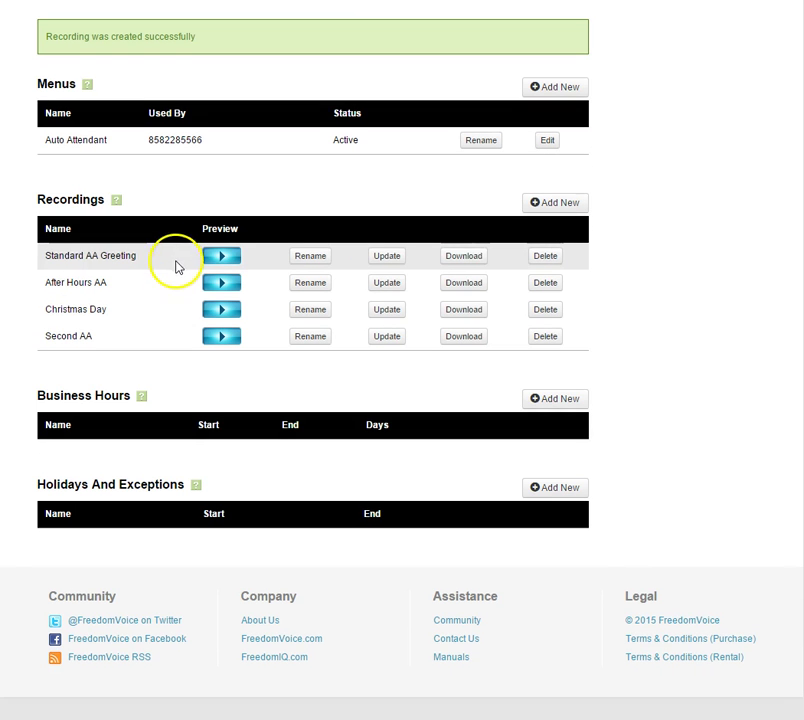
{"action": "left_click", "coordinate": [546, 400]}
{"action": "left_click", "coordinate": [400, 163]}
{"action": "left_click", "coordinate": [490, 75]}
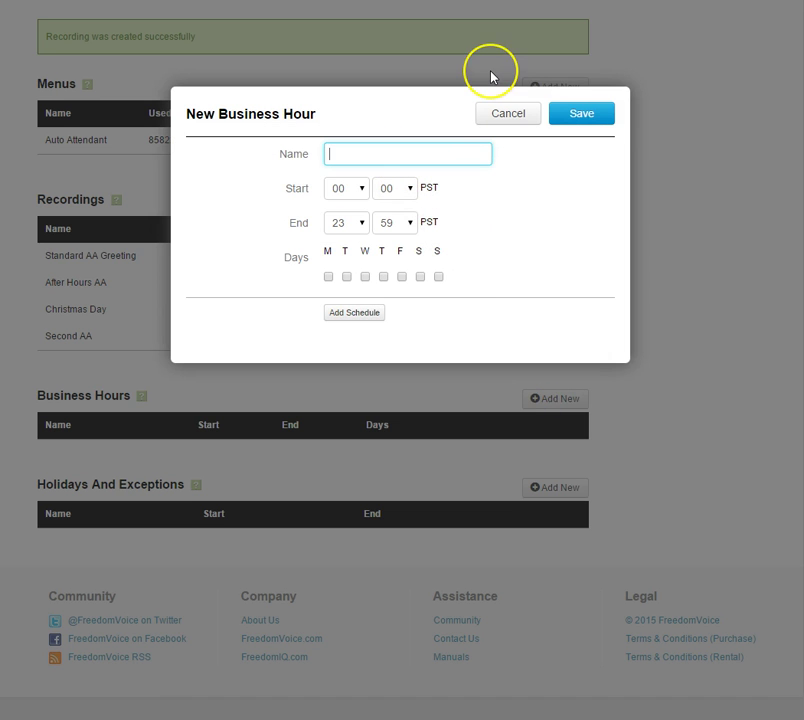
{"action": "type", "text": "Standard Da"}
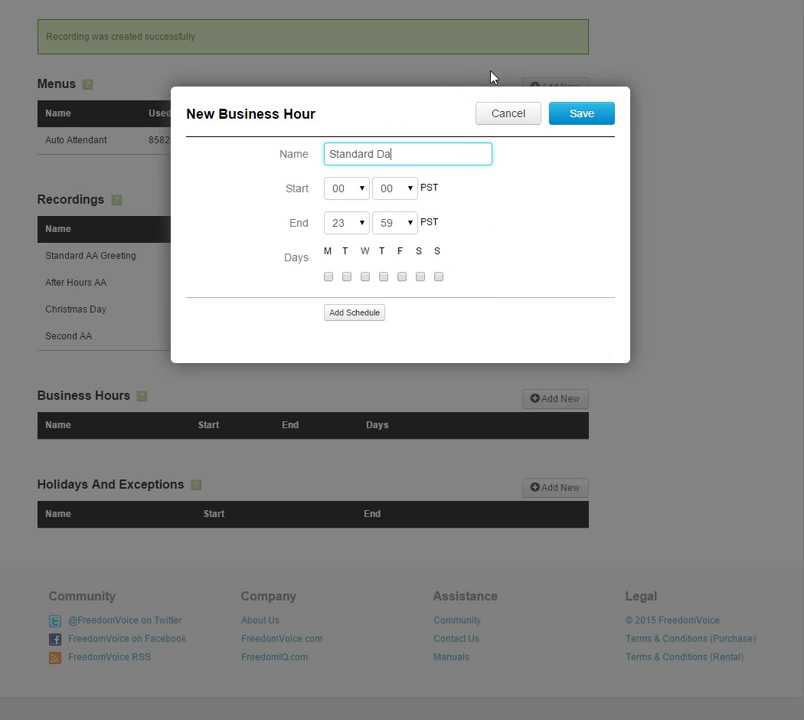
{"action": "type", "text": "ytime Hours"}
Set the start hour of the Standard Daytime Hours entry to 09.
{"action": "left_click_drag", "start_coordinate": [384, 187], "coordinate": [354, 197]}
{"action": "left_click", "coordinate": [361, 195]}
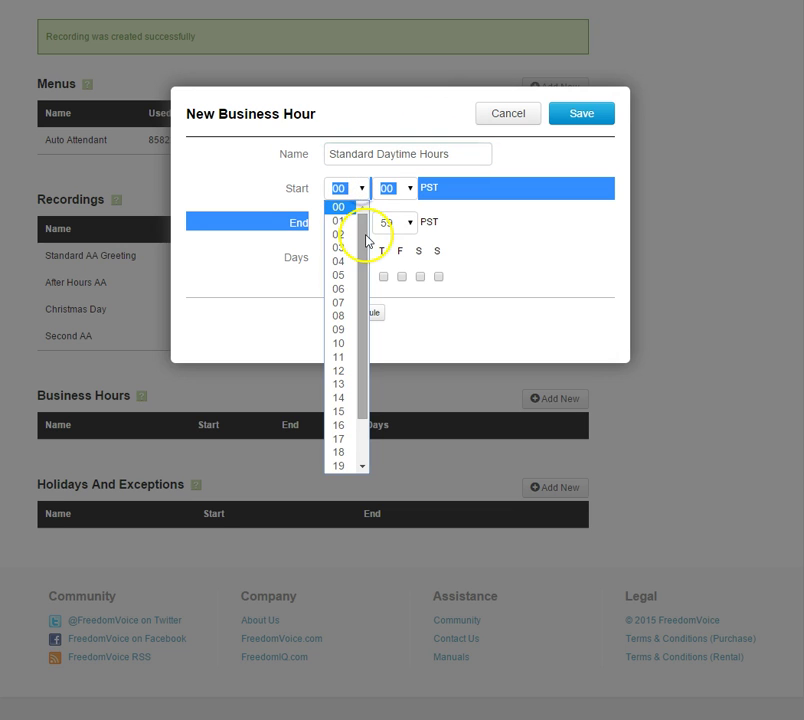
{"action": "scroll", "coordinate": [359, 253], "scroll_direction": "down", "scroll_amount": 1}
{"action": "left_click", "coordinate": [346, 309]}
{"action": "left_click", "coordinate": [585, 230]}
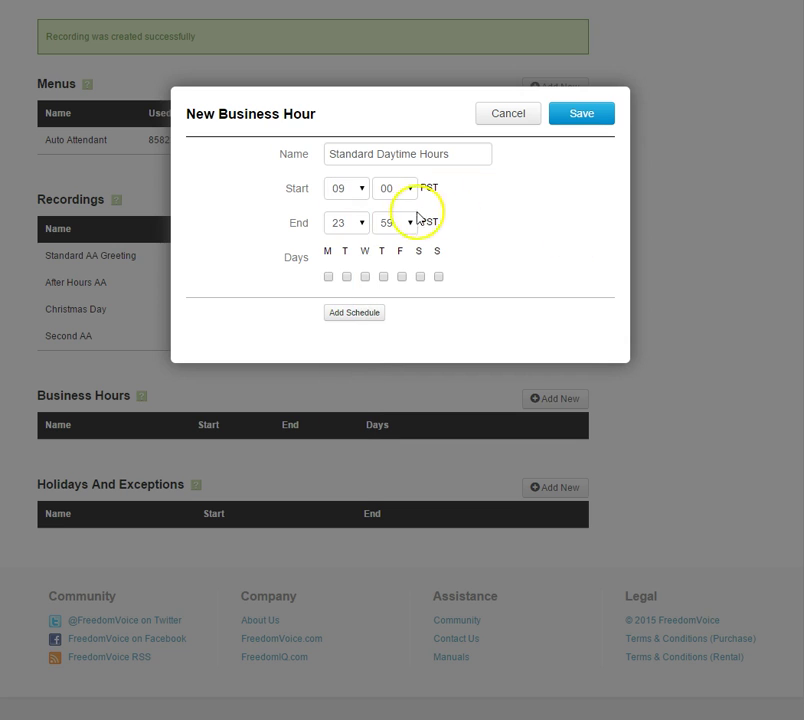
Set the end hour of the Standard Daytime Hours entry to 13.
{"action": "left_click", "coordinate": [361, 223]}
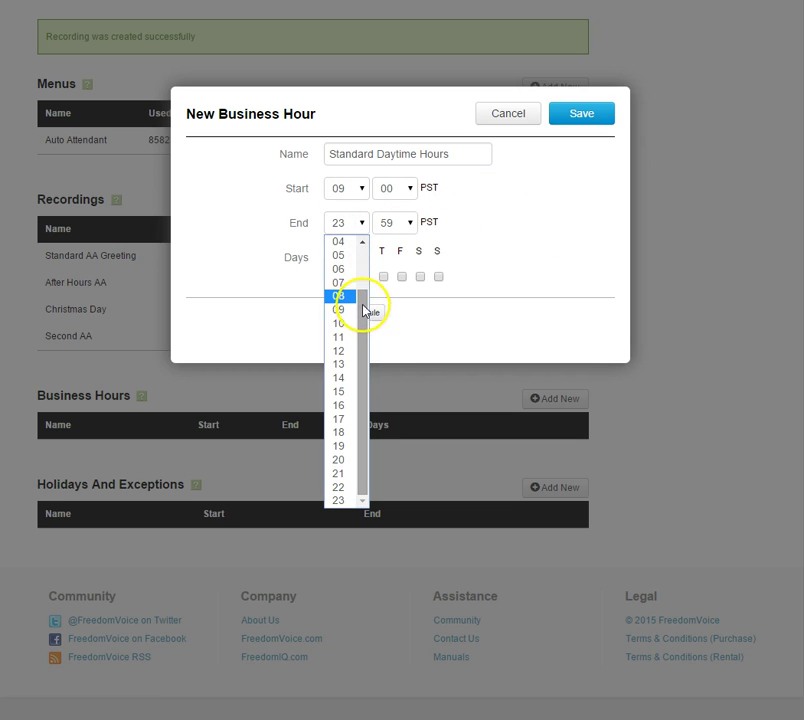
{"action": "left_click", "coordinate": [340, 255]}
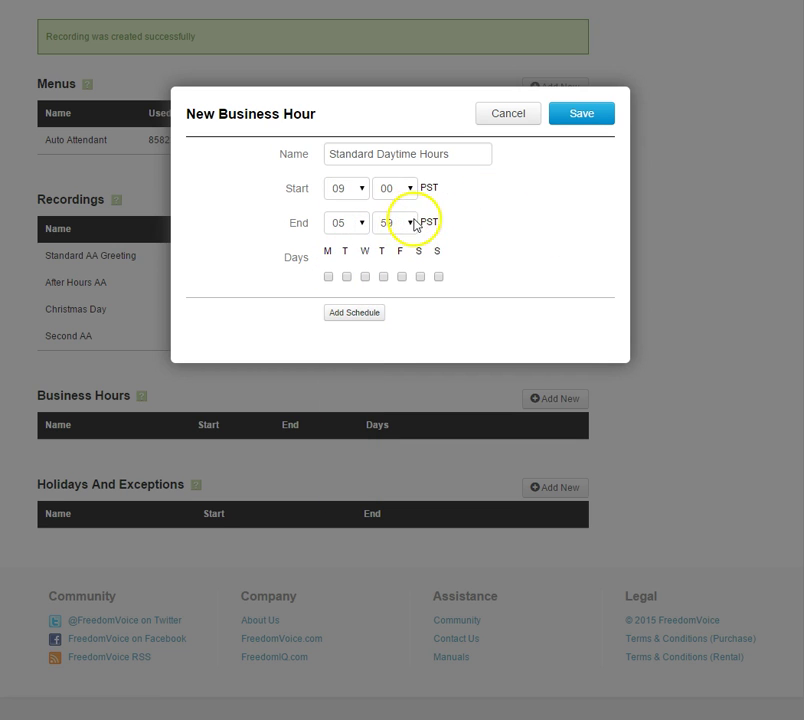
{"action": "left_click", "coordinate": [354, 223]}
{"action": "left_click_drag", "start_coordinate": [364, 257], "coordinate": [364, 320]}
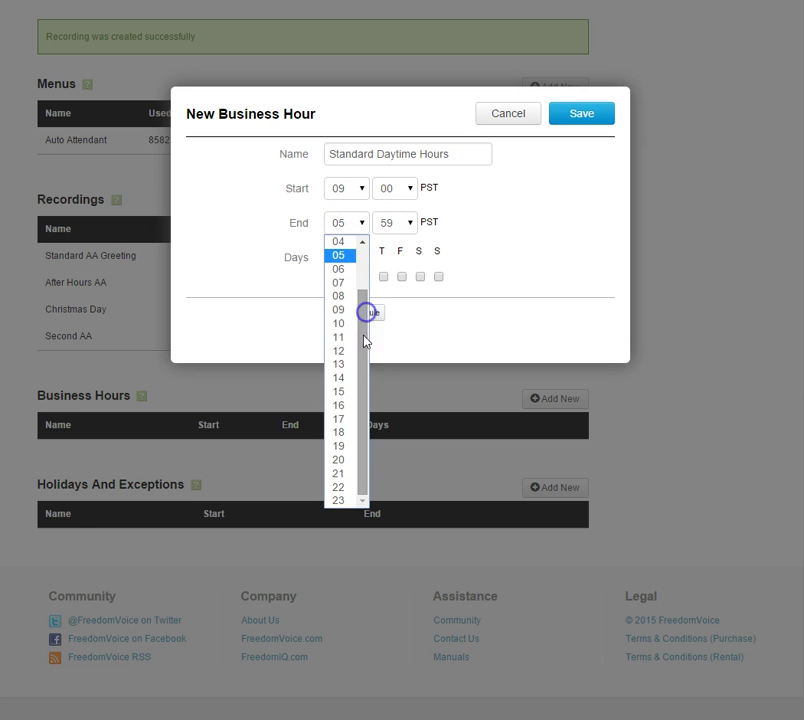
{"action": "left_click", "coordinate": [340, 368]}
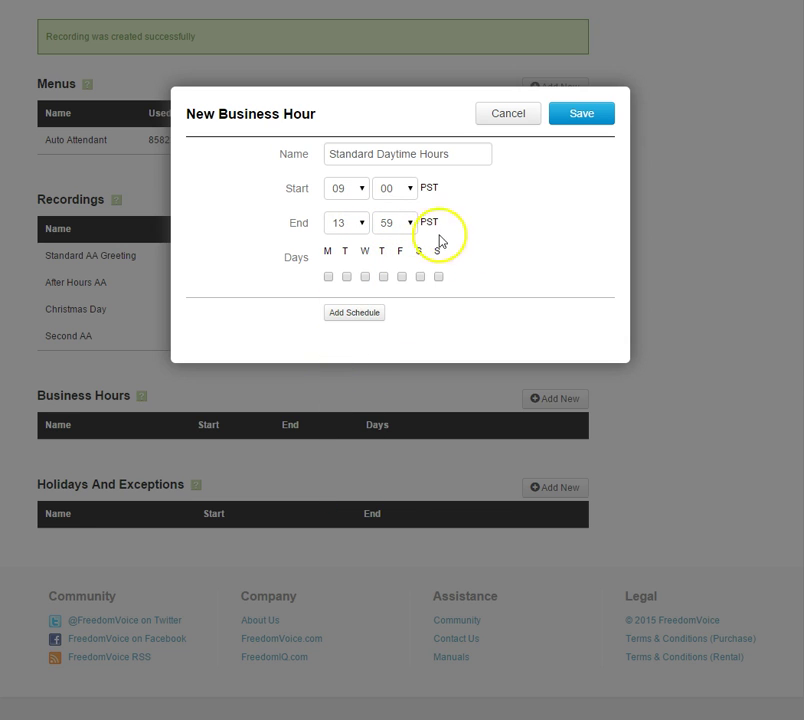
Set the end minutes to 00 and save the Standard Daytime Hours schedule for Monday through Friday.
{"action": "left_click", "coordinate": [410, 223]}
{"action": "scroll", "coordinate": [411, 256], "scroll_direction": "up", "scroll_amount": 10}
{"action": "left_click", "coordinate": [388, 241]}
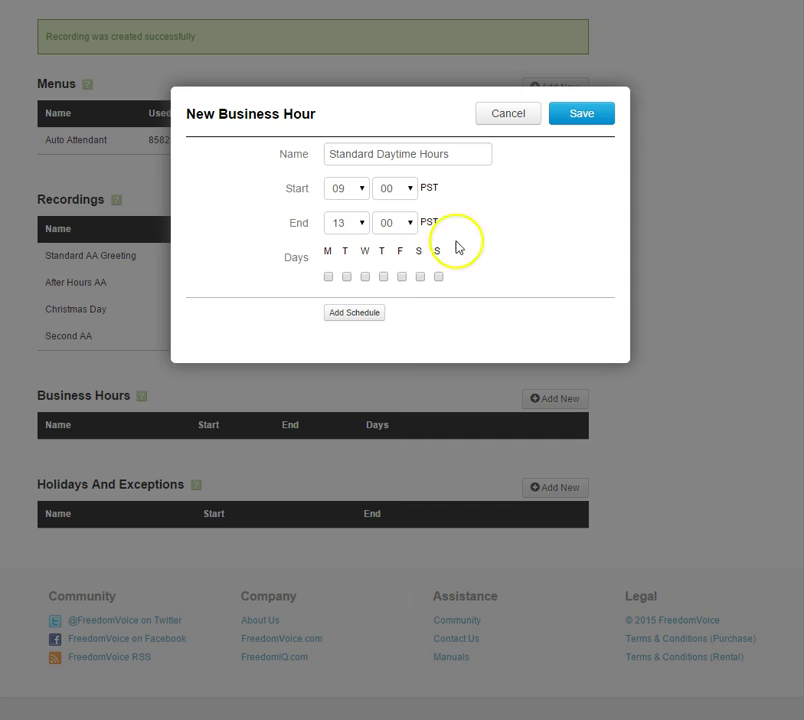
{"action": "left_click", "coordinate": [346, 278]}
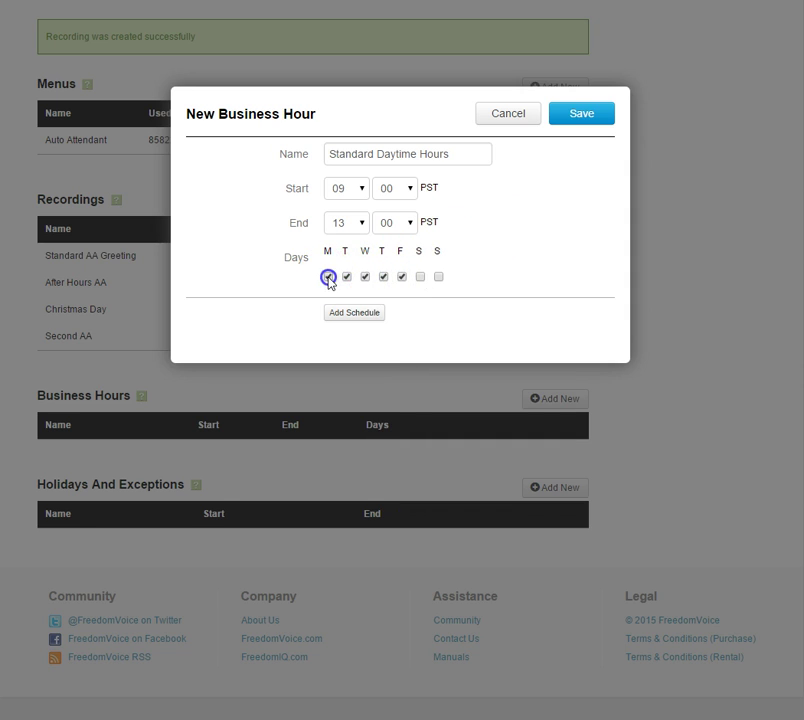
{"action": "left_click", "coordinate": [575, 116]}
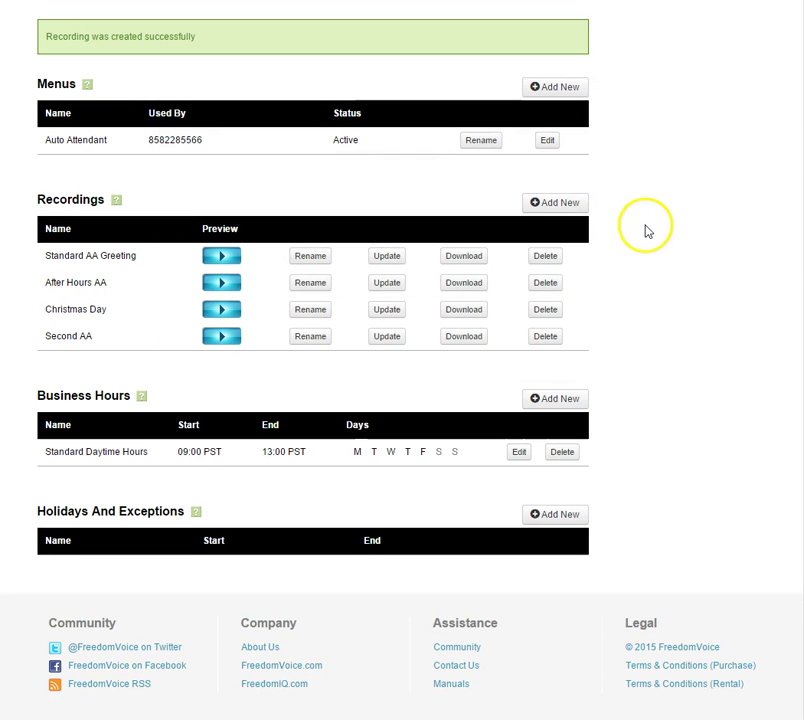
Start a new business hours entry named Weekend Hours and set its start hour to 10.
{"action": "scroll", "coordinate": [660, 242], "scroll_direction": "down", "scroll_amount": 1}
{"action": "left_click", "coordinate": [556, 371]}
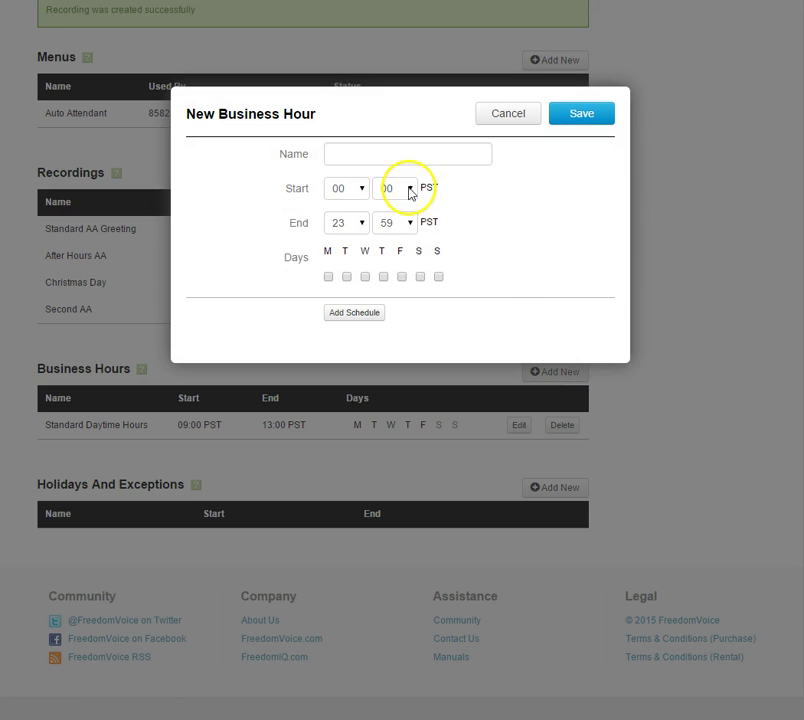
{"action": "left_click", "coordinate": [355, 152]}
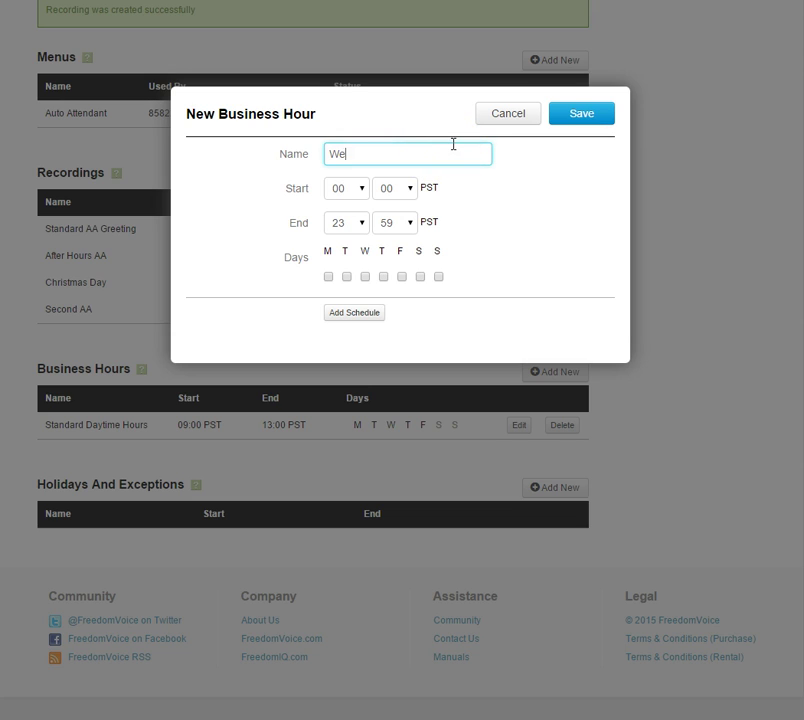
{"action": "left_click", "coordinate": [360, 187]}
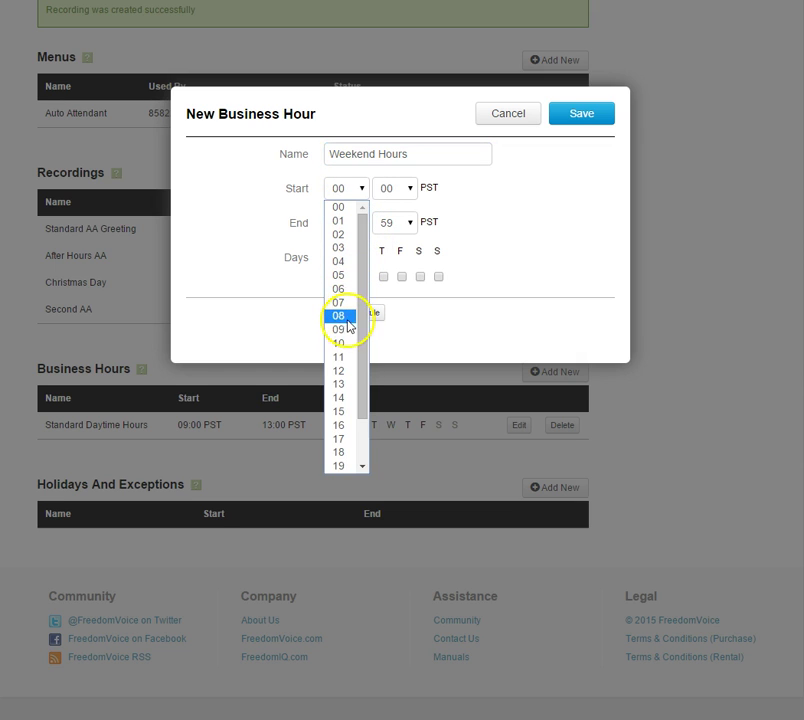
{"action": "left_click", "coordinate": [345, 343]}
Set the Weekend Hours end time to 12:00 and save the schedule for Saturday and Sunday.
{"action": "left_click", "coordinate": [364, 224]}
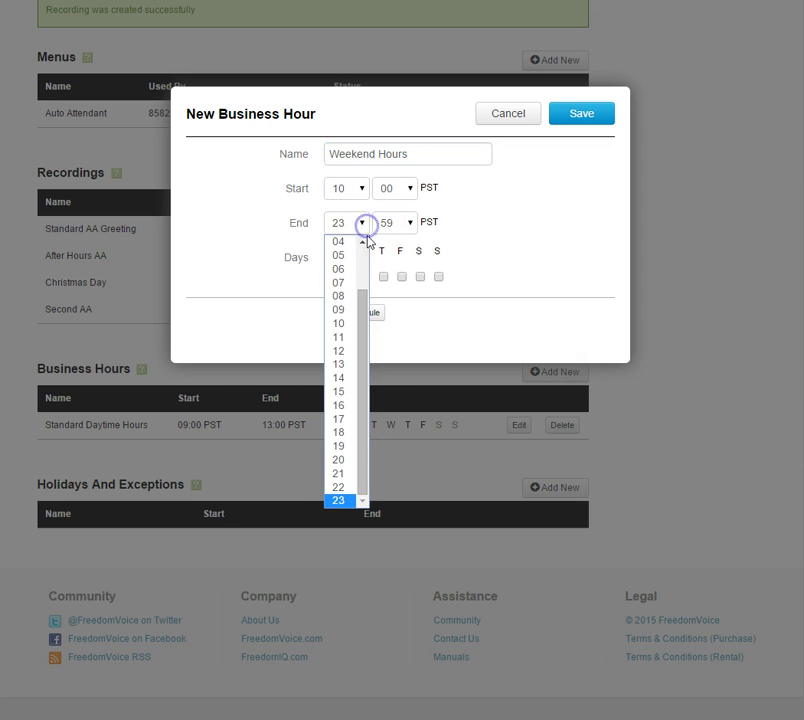
{"action": "left_click", "coordinate": [345, 351]}
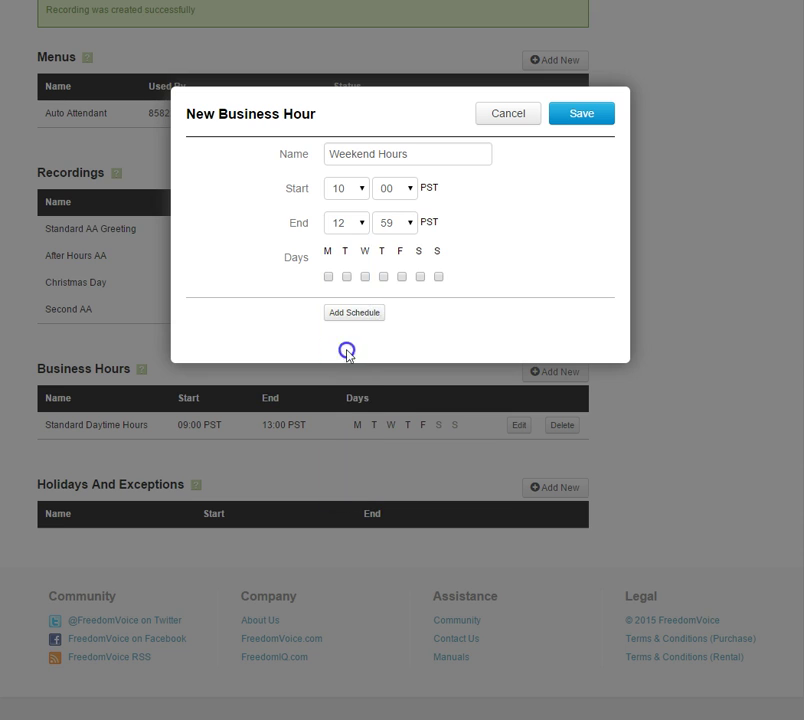
{"action": "left_click", "coordinate": [398, 226]}
{"action": "scroll", "coordinate": [413, 249], "scroll_direction": "up", "scroll_amount": 10}
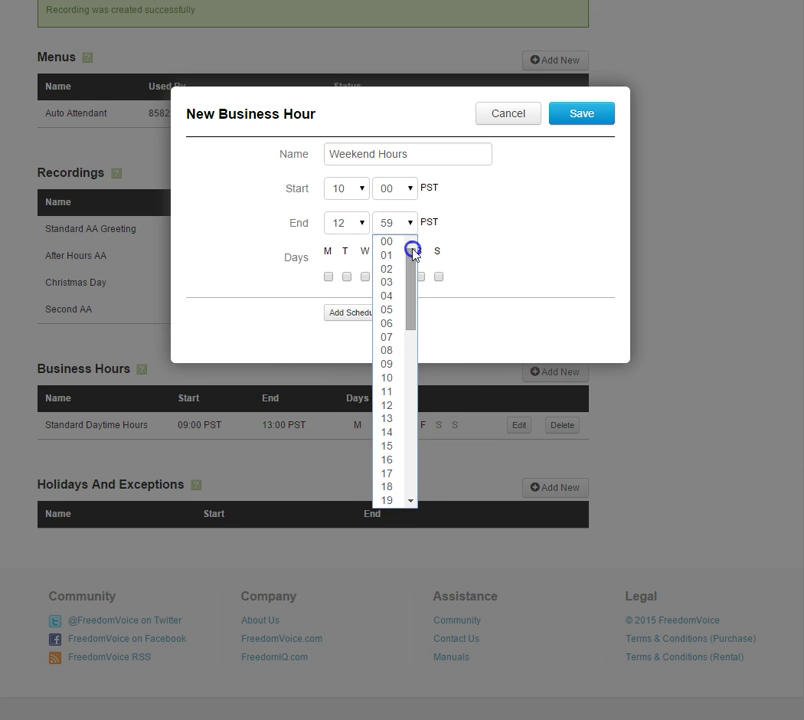
{"action": "left_click", "coordinate": [400, 242]}
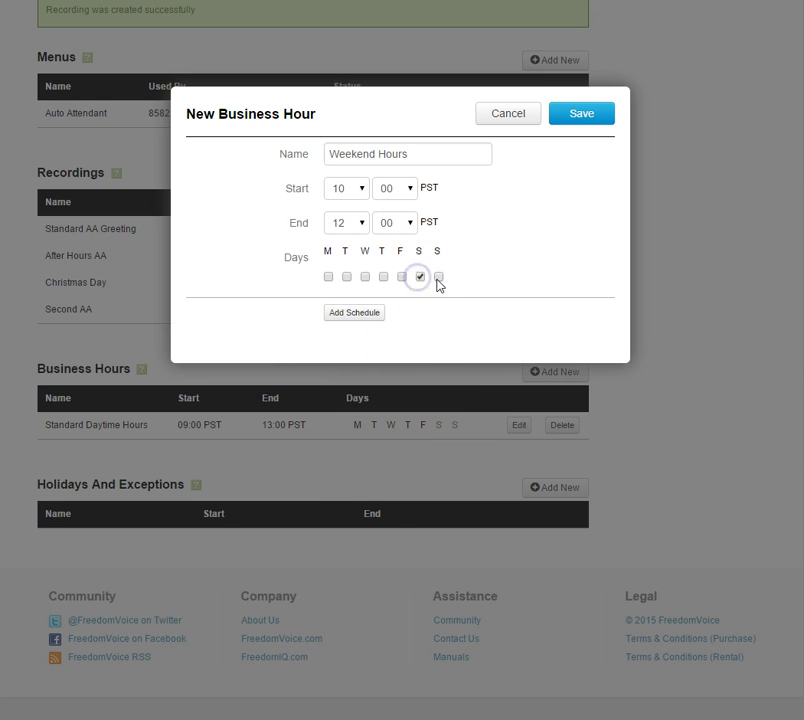
{"action": "left_click", "coordinate": [560, 120]}
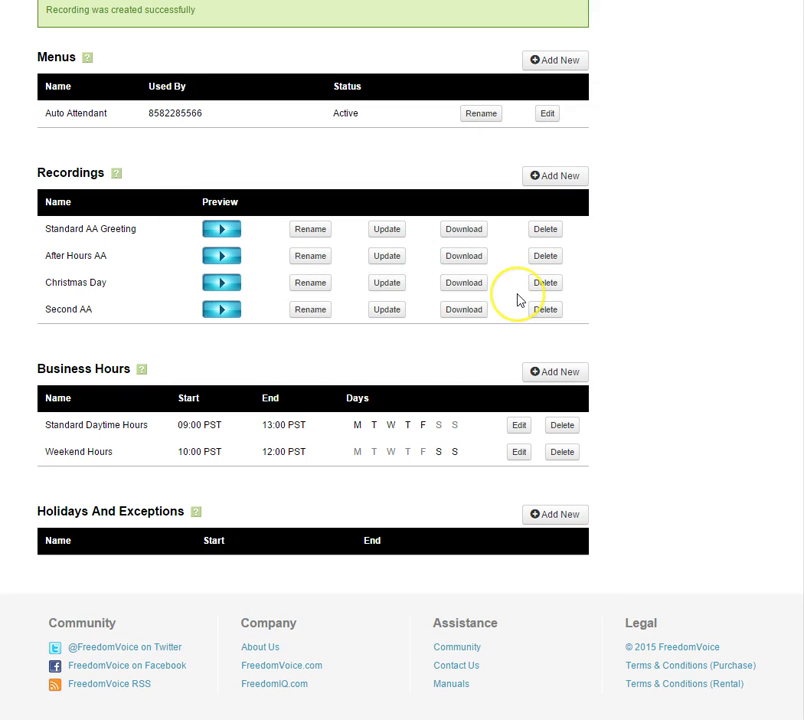
Start a new holiday entry named Christmas and set its start date to 12/25/2015.
{"action": "scroll", "coordinate": [518, 300], "scroll_direction": "down", "scroll_amount": 1}
{"action": "left_click", "coordinate": [530, 489]}
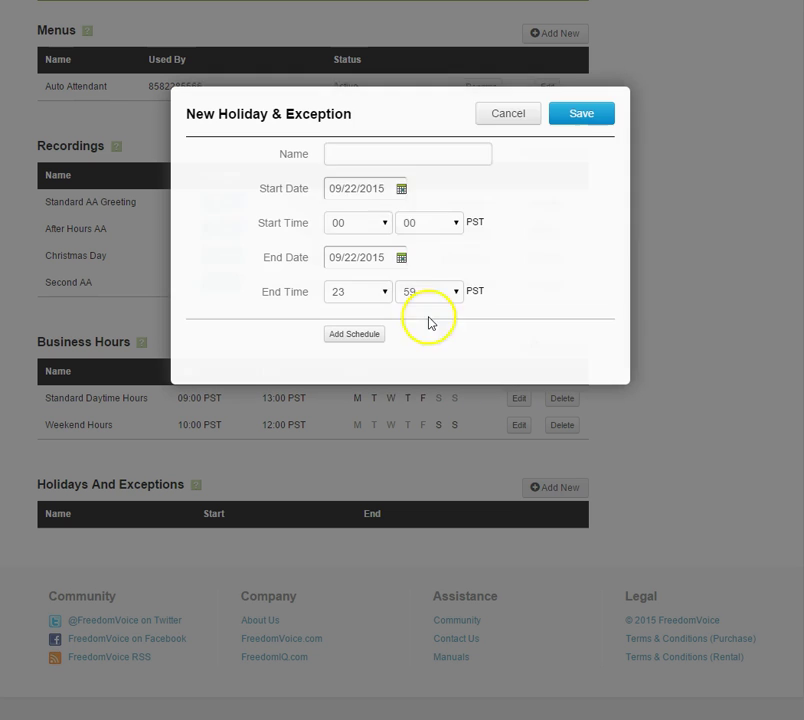
{"action": "left_click", "coordinate": [388, 154]}
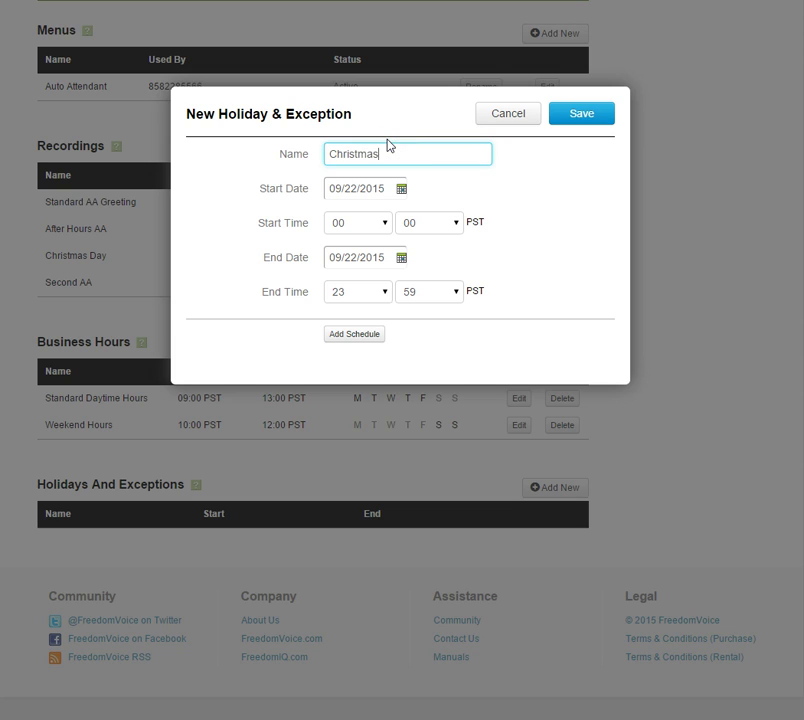
{"action": "type", "text": "Christmas"}
{"action": "left_click", "coordinate": [392, 190]}
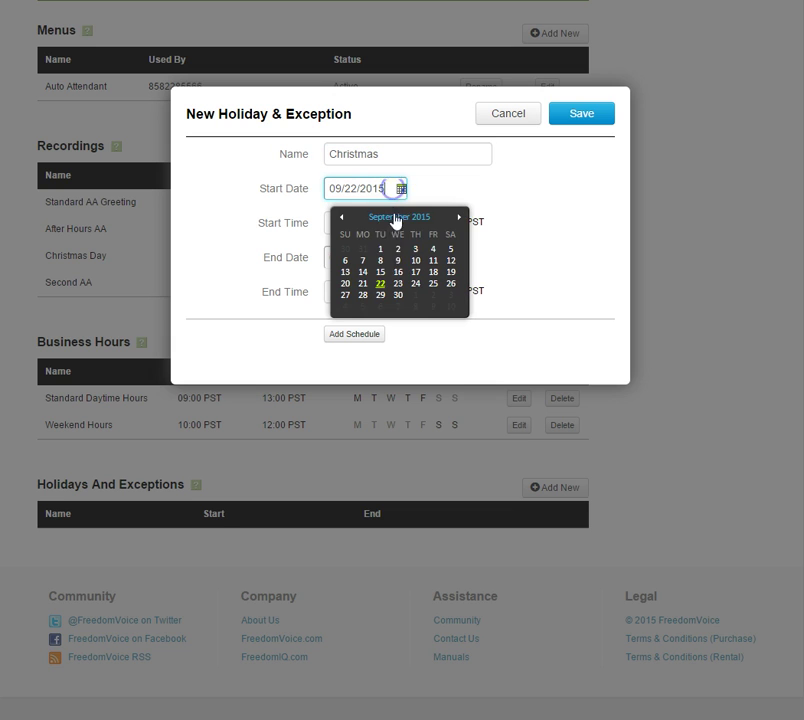
{"action": "left_click", "coordinate": [460, 218]}
{"action": "left_click", "coordinate": [460, 218]}
{"action": "left_click", "coordinate": [460, 218]}
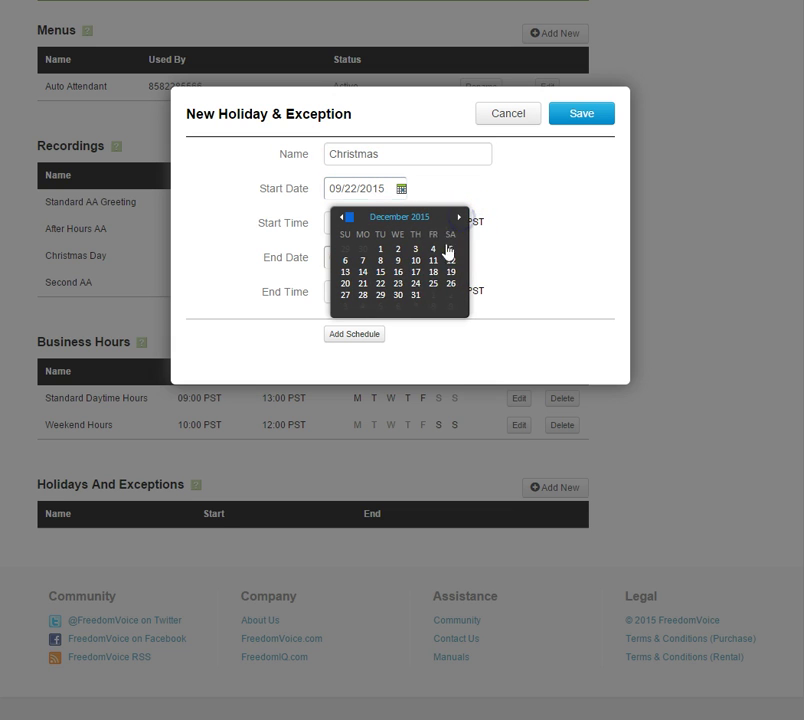
{"action": "left_click", "coordinate": [434, 285]}
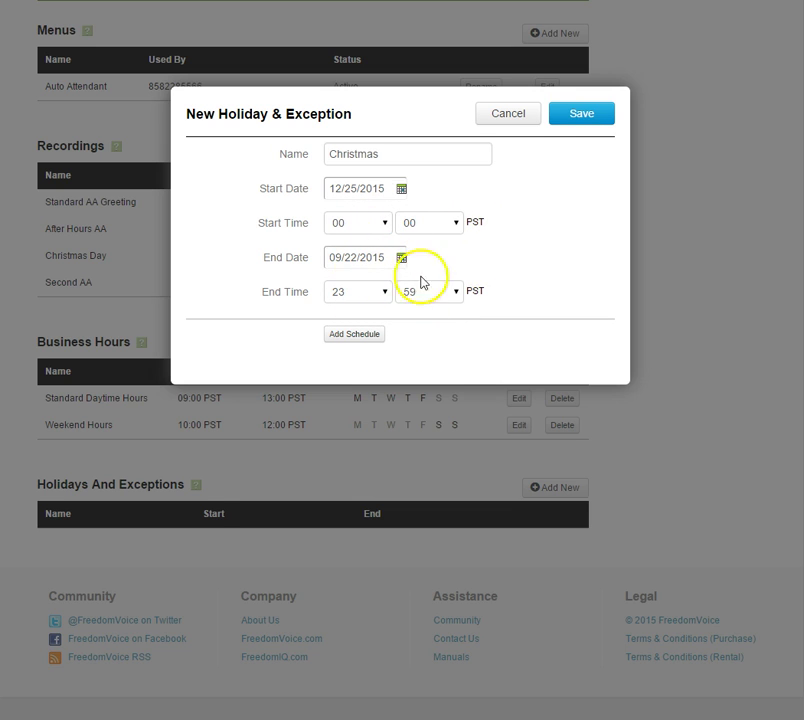
Set the Christmas holiday's end date to 12/25/2015 and save the entry.
{"action": "left_click", "coordinate": [573, 116]}
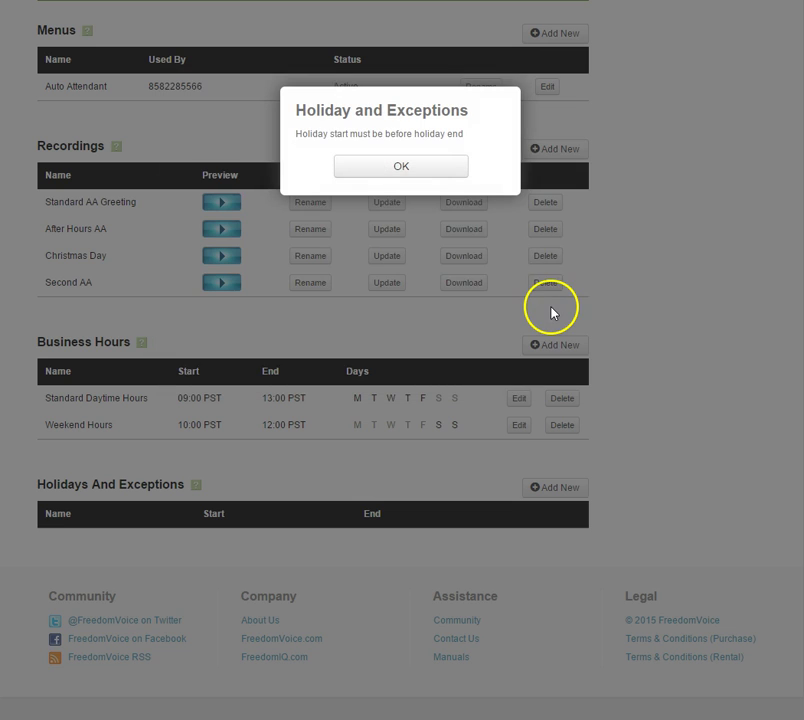
{"action": "left_click", "coordinate": [452, 168]}
{"action": "left_click", "coordinate": [401, 260]}
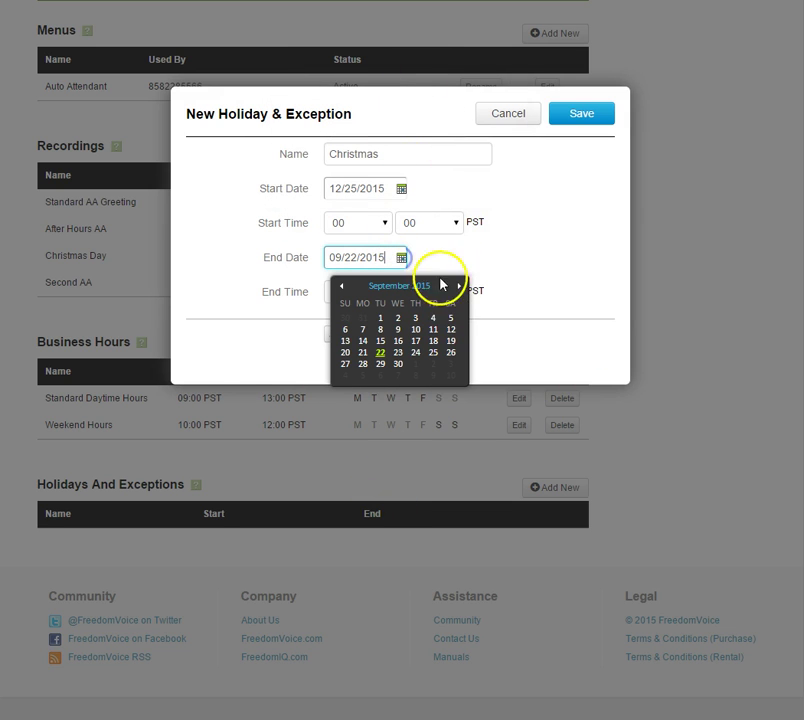
{"action": "left_click", "coordinate": [457, 287]}
{"action": "left_click", "coordinate": [457, 287]}
{"action": "left_click", "coordinate": [457, 287]}
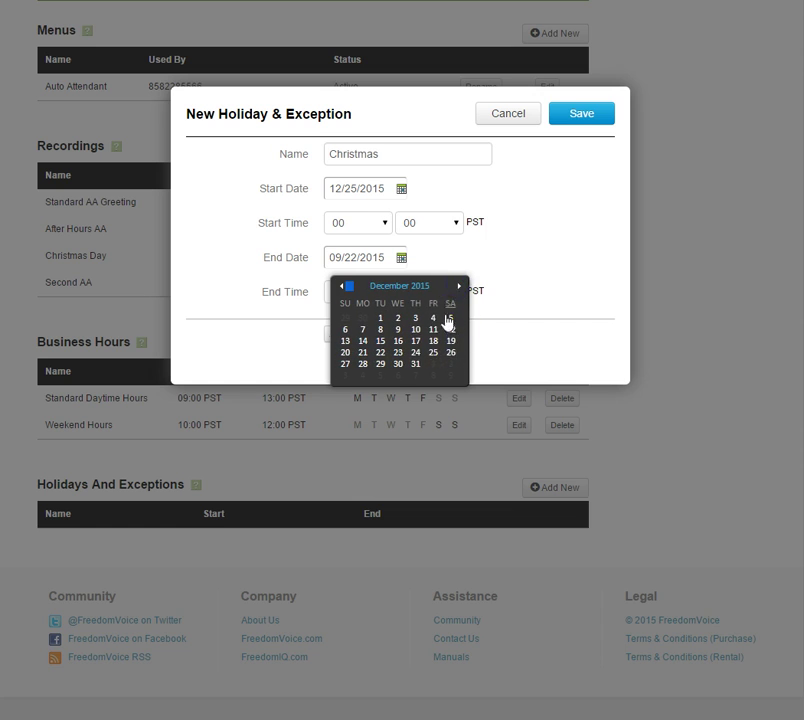
{"action": "left_click", "coordinate": [436, 355]}
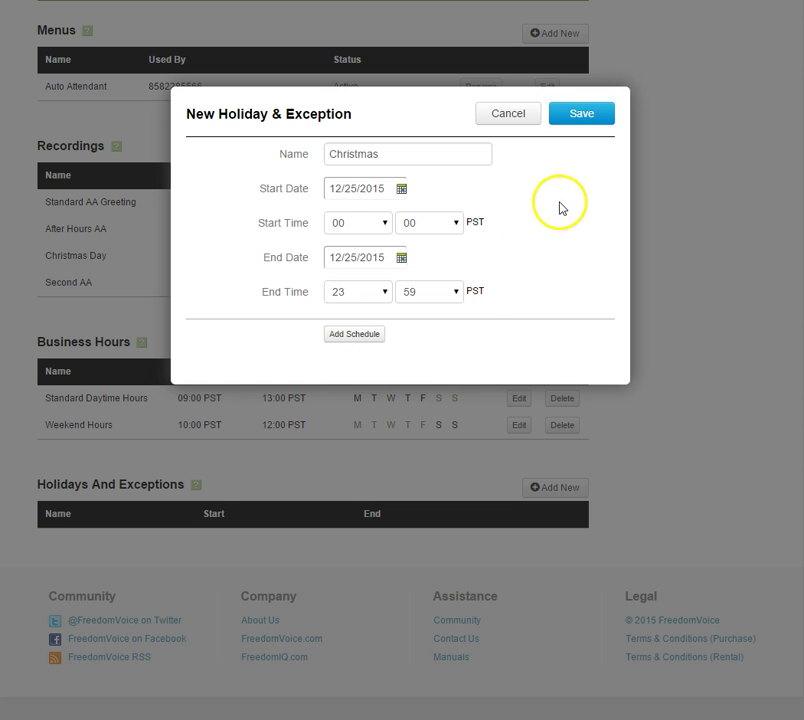
{"action": "left_click", "coordinate": [289, 264]}
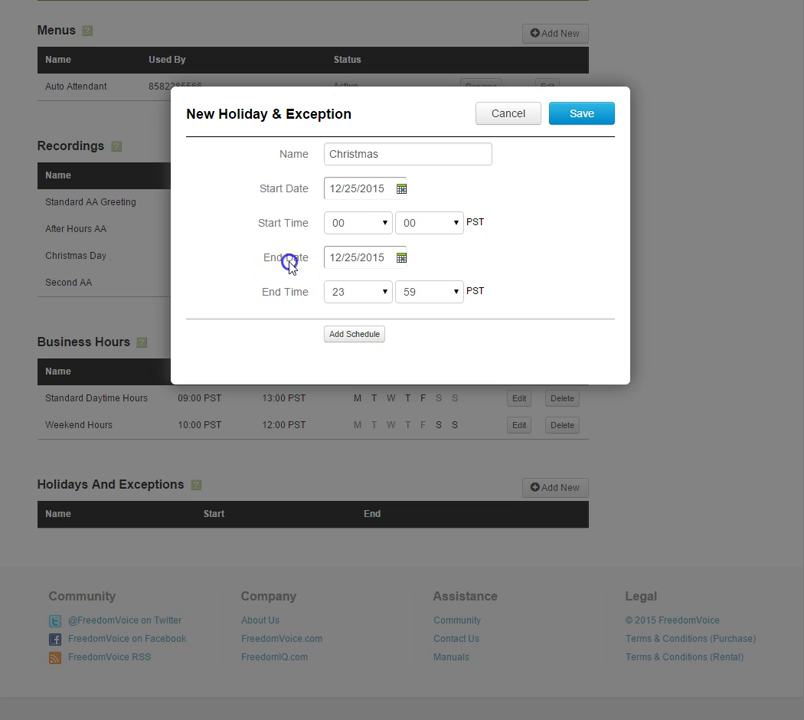
{"action": "left_click", "coordinate": [582, 118]}
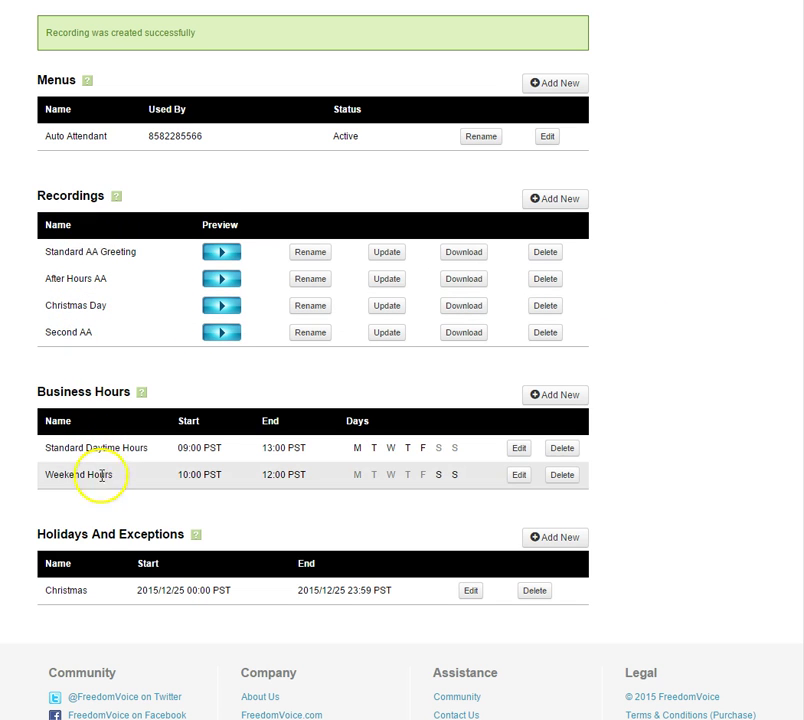
Open the Auto Attendant menu for editing and go to its schedules.
{"action": "scroll", "coordinate": [118, 584], "scroll_direction": "up", "scroll_amount": 3}
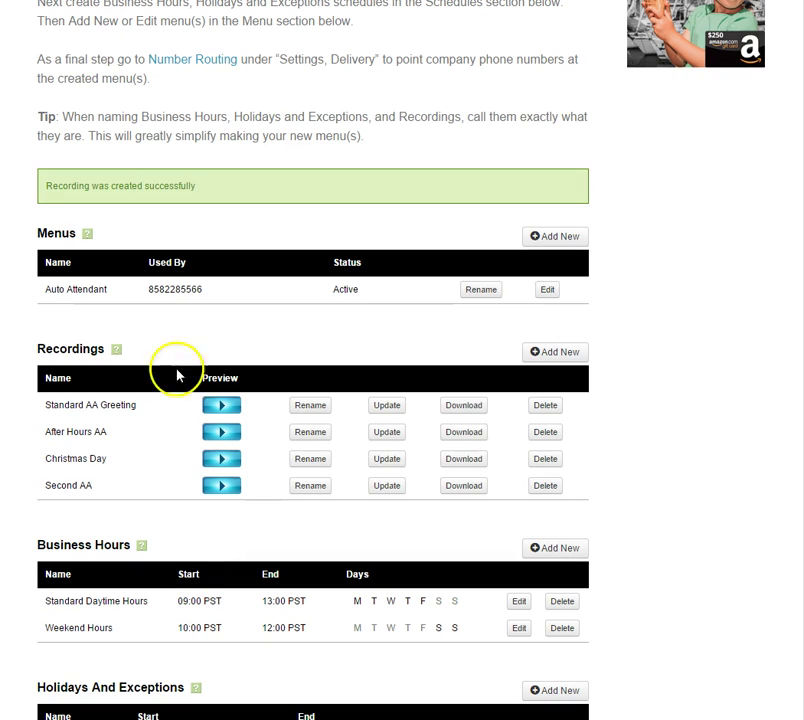
{"action": "left_click", "coordinate": [548, 290]}
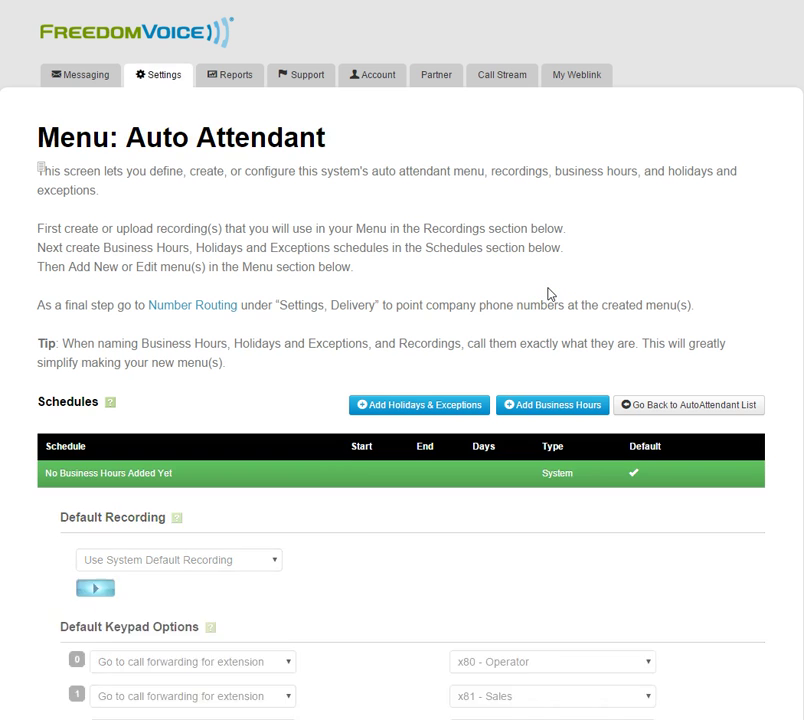
{"action": "scroll", "coordinate": [548, 292], "scroll_direction": "down", "scroll_amount": 5}
{"action": "left_click", "coordinate": [415, 174]}
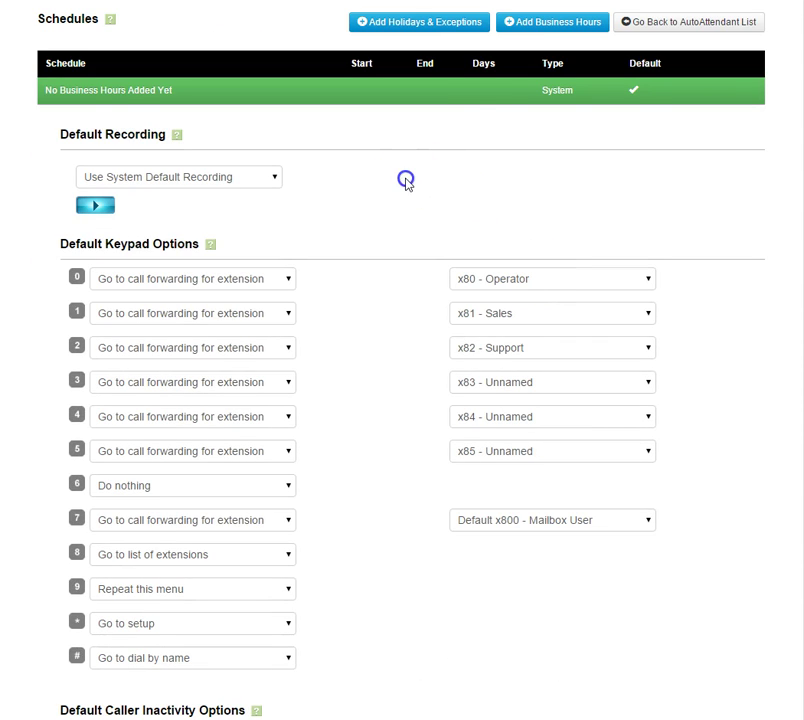
Add the Standard Daytime Hours business hours schedule to the Auto Attendant menu and save it.
{"action": "scroll", "coordinate": [446, 118], "scroll_direction": "up", "scroll_amount": 1}
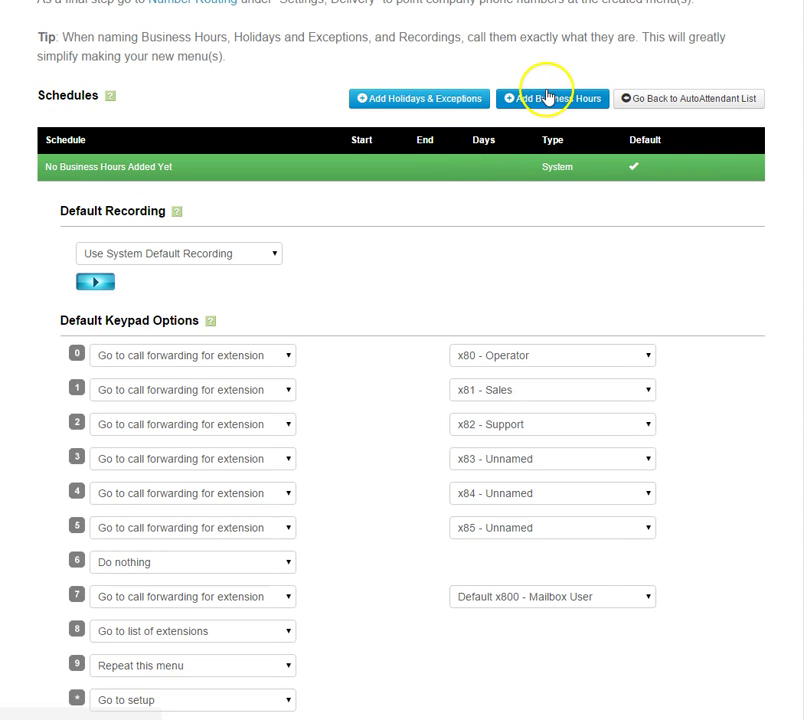
{"action": "left_click", "coordinate": [550, 100]}
{"action": "left_click", "coordinate": [478, 156]}
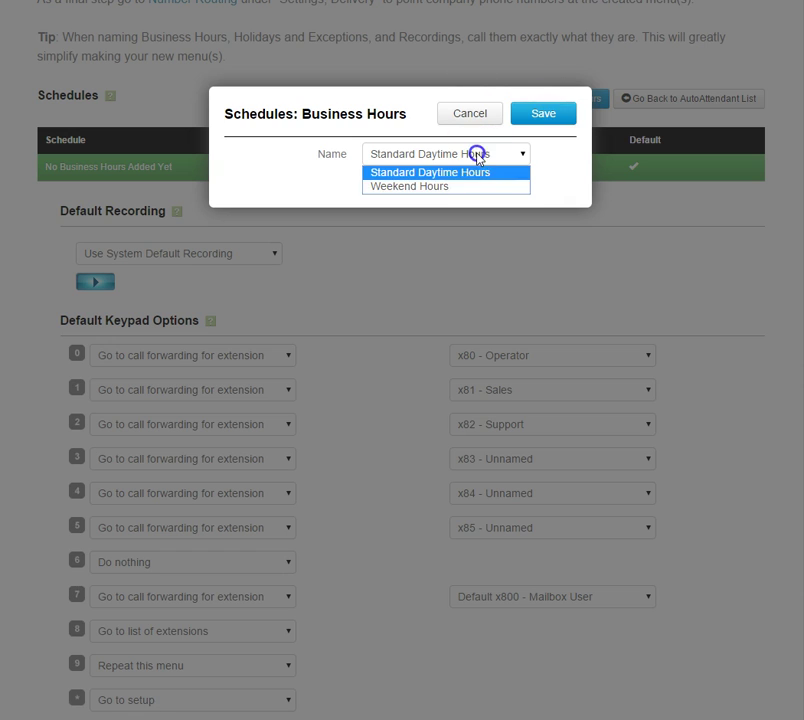
{"action": "left_click", "coordinate": [477, 174]}
{"action": "left_click", "coordinate": [533, 120]}
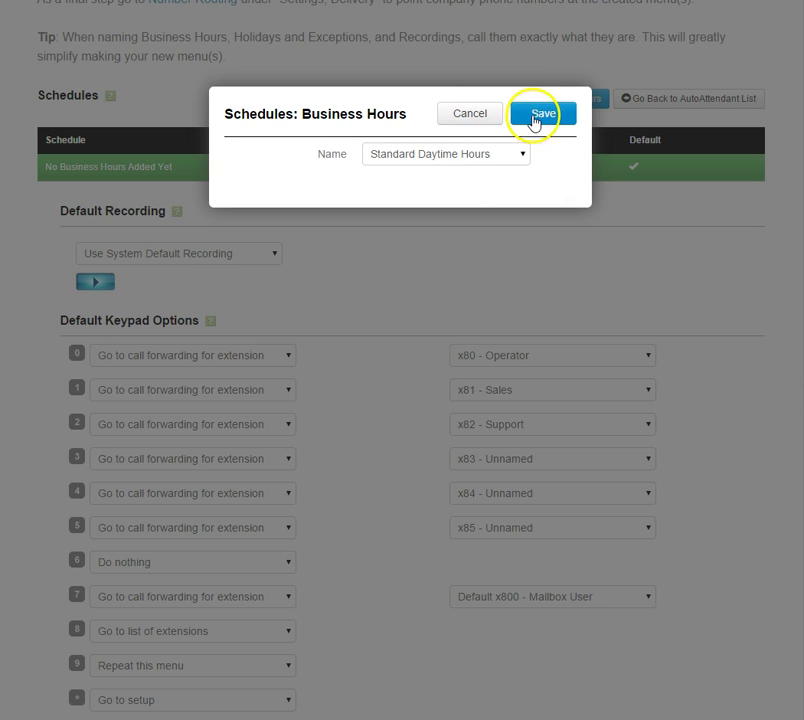
{"action": "left_click", "coordinate": [459, 119]}
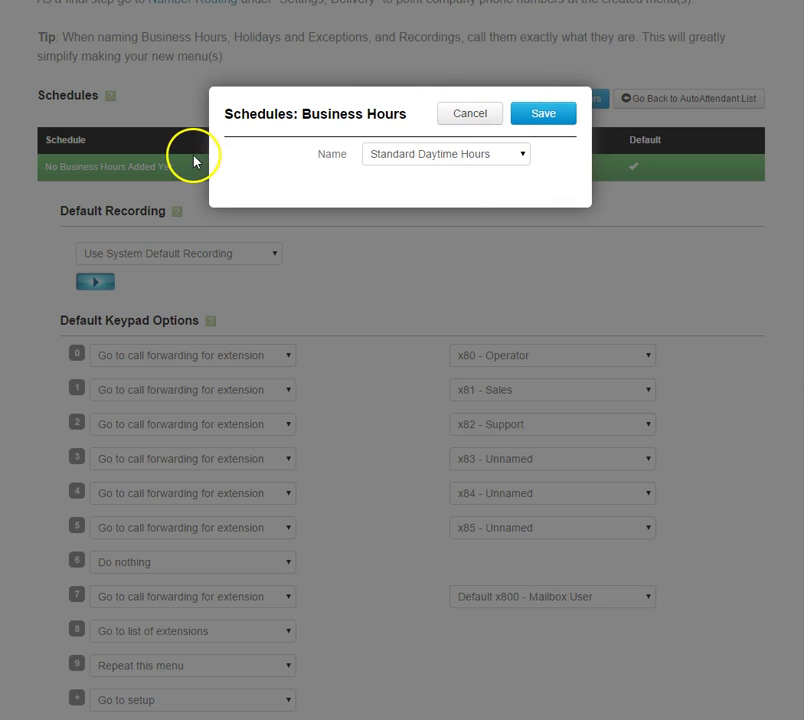
{"action": "left_click", "coordinate": [526, 116]}
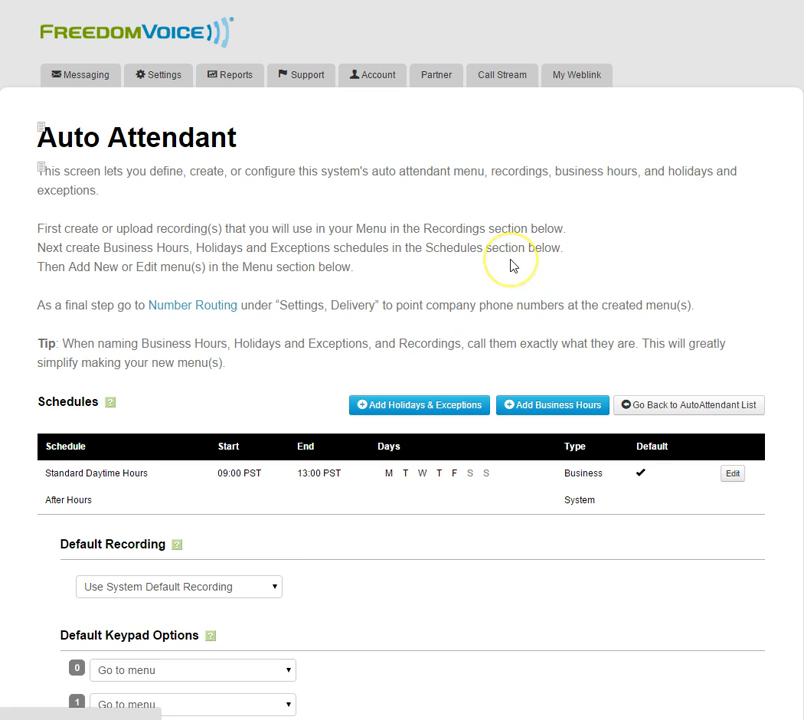
Assign the Standard AA Greeting recording to the Standard Daytime Hours schedule.
{"action": "scroll", "coordinate": [513, 266], "scroll_direction": "down", "scroll_amount": 3}
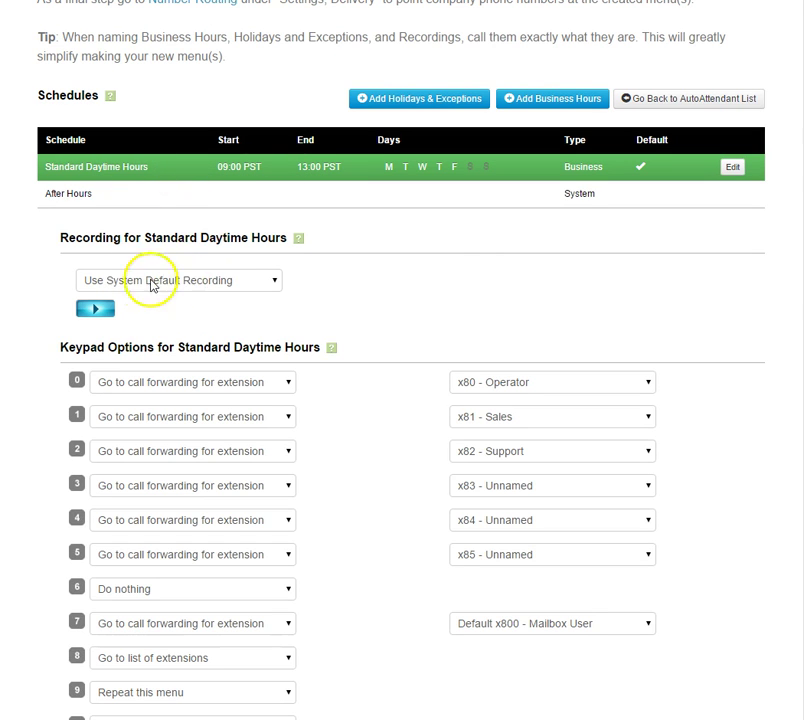
{"action": "left_click", "coordinate": [239, 284]}
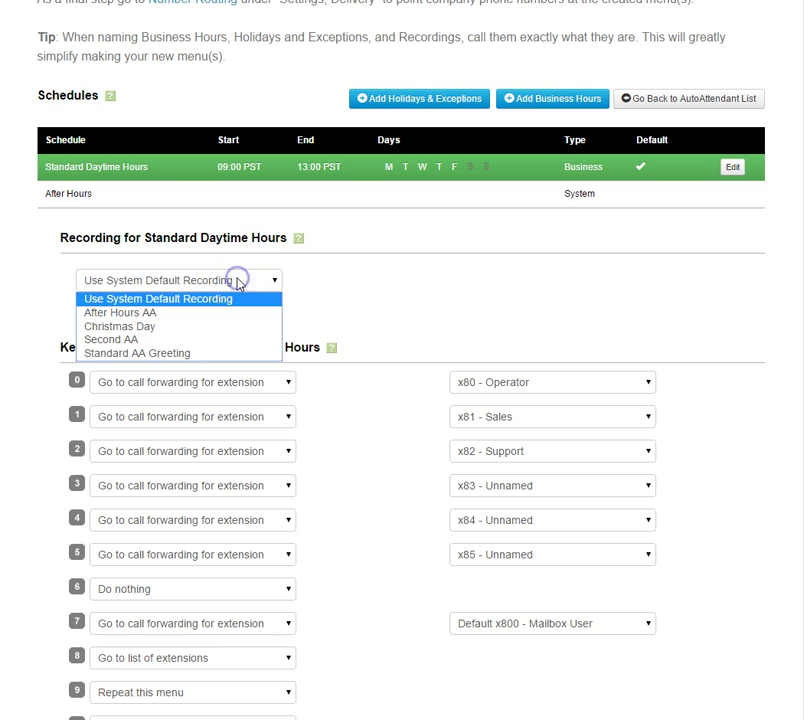
{"action": "left_click", "coordinate": [170, 354]}
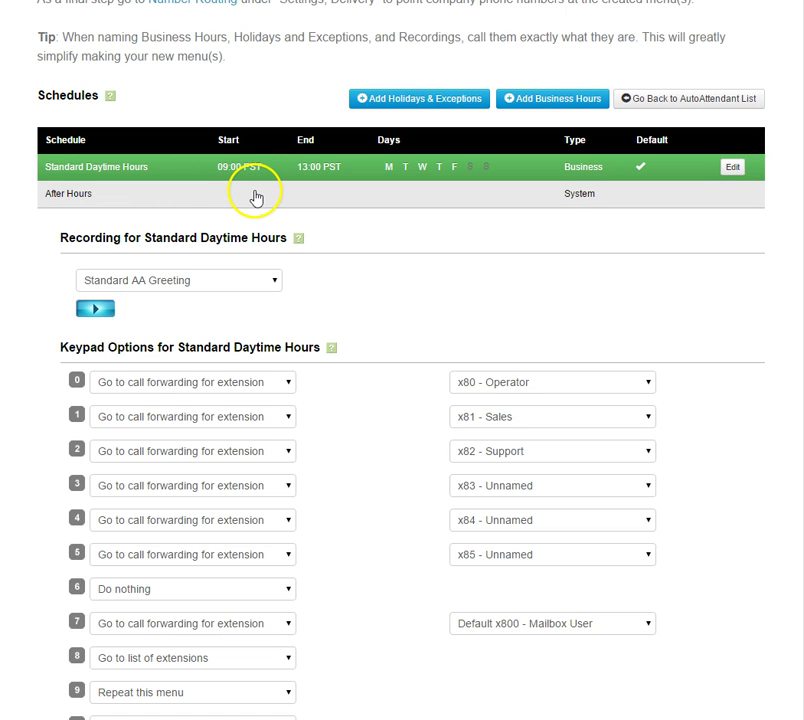
Turn on a custom recording for the After Hours schedule and choose After Hours AA.
{"action": "left_click", "coordinate": [196, 194]}
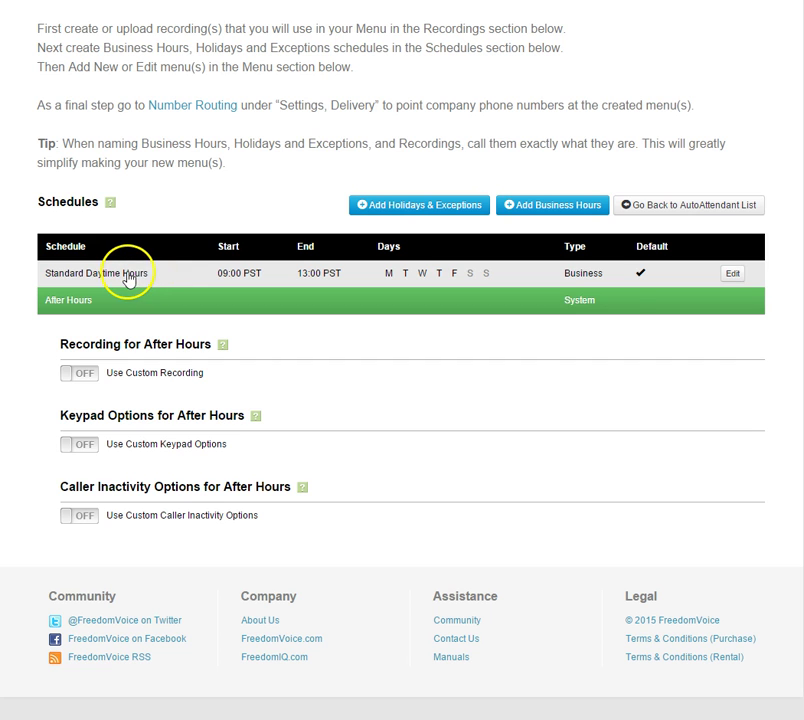
{"action": "left_click", "coordinate": [133, 277]}
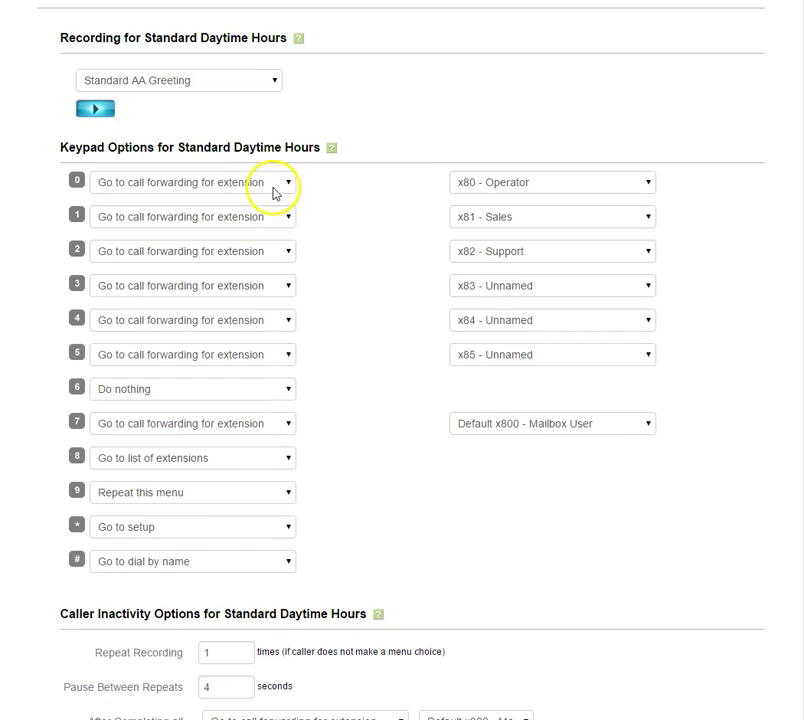
{"action": "scroll", "coordinate": [230, 454], "scroll_direction": "down", "scroll_amount": 3}
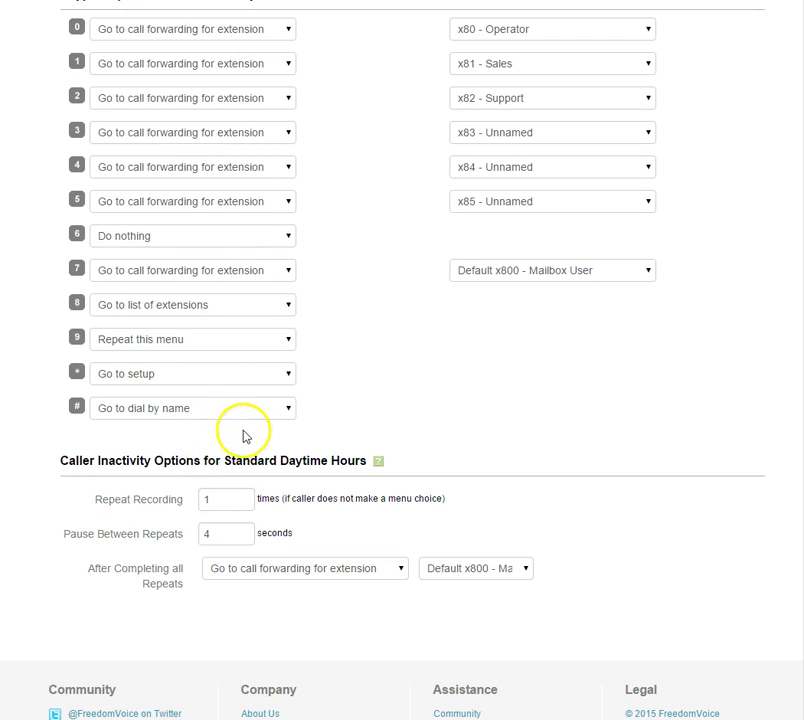
{"action": "scroll", "coordinate": [250, 435], "scroll_direction": "up", "scroll_amount": 7}
{"action": "left_click", "coordinate": [89, 224]}
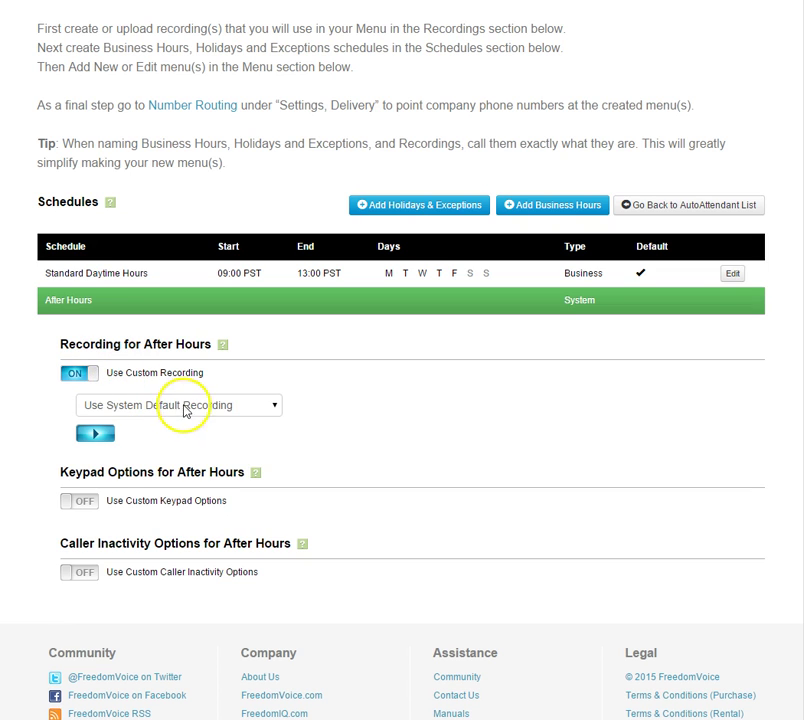
{"action": "left_click", "coordinate": [228, 408]}
{"action": "left_click", "coordinate": [172, 438]}
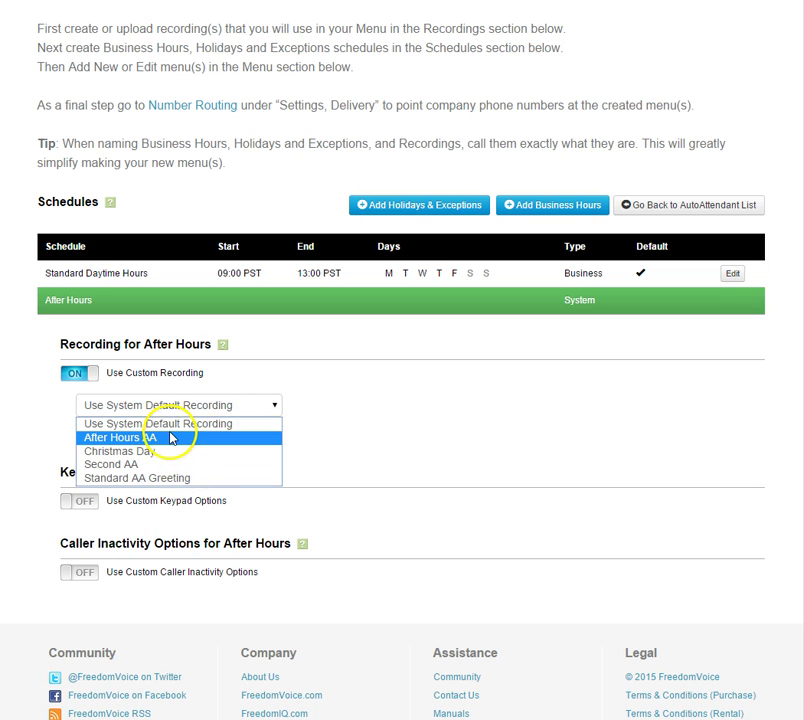
Turn on custom keypad options for After Hours and set key 0 to Go to Voicemail for extension x80 - Operator.
{"action": "scroll", "coordinate": [400, 396], "scroll_direction": "down", "scroll_amount": 1}
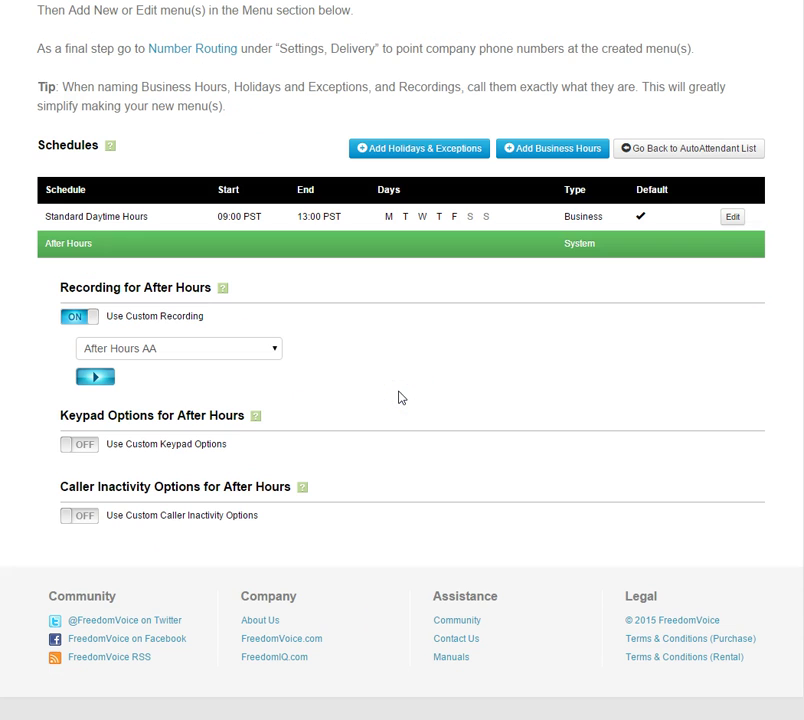
{"action": "left_click", "coordinate": [86, 447]}
{"action": "scroll", "coordinate": [404, 432], "scroll_direction": "down", "scroll_amount": 5}
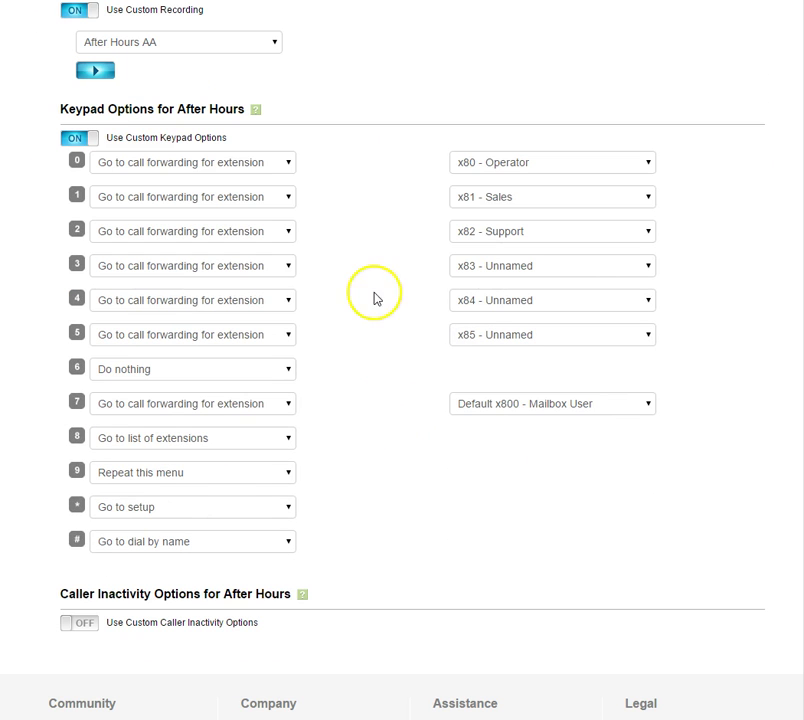
{"action": "left_click", "coordinate": [253, 162]}
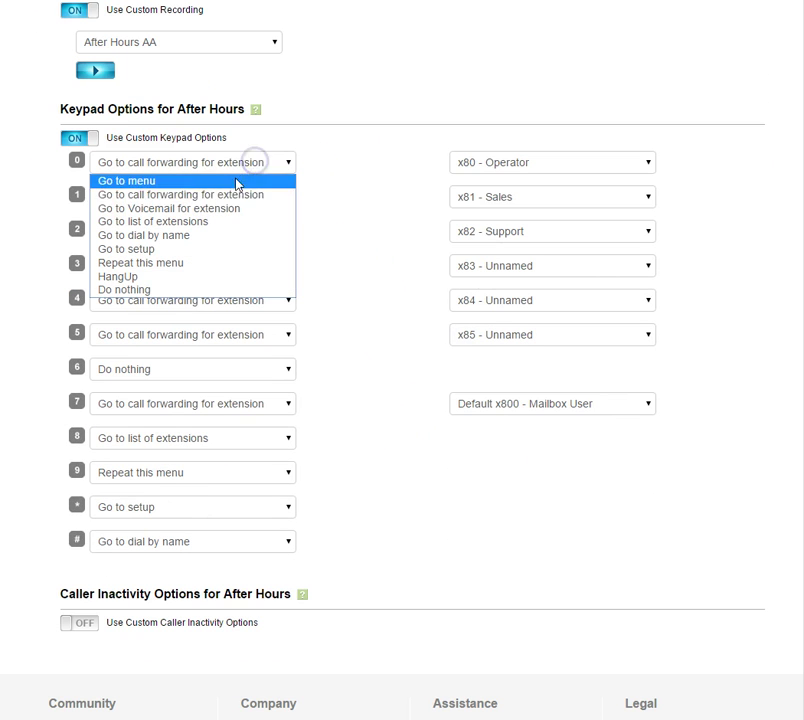
{"action": "left_click", "coordinate": [199, 209]}
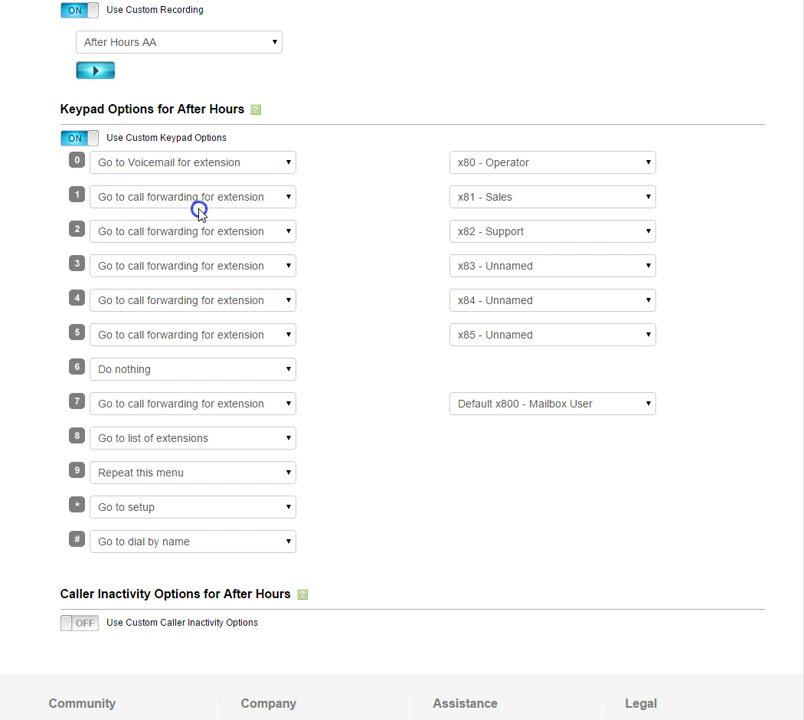
{"action": "left_click", "coordinate": [560, 160]}
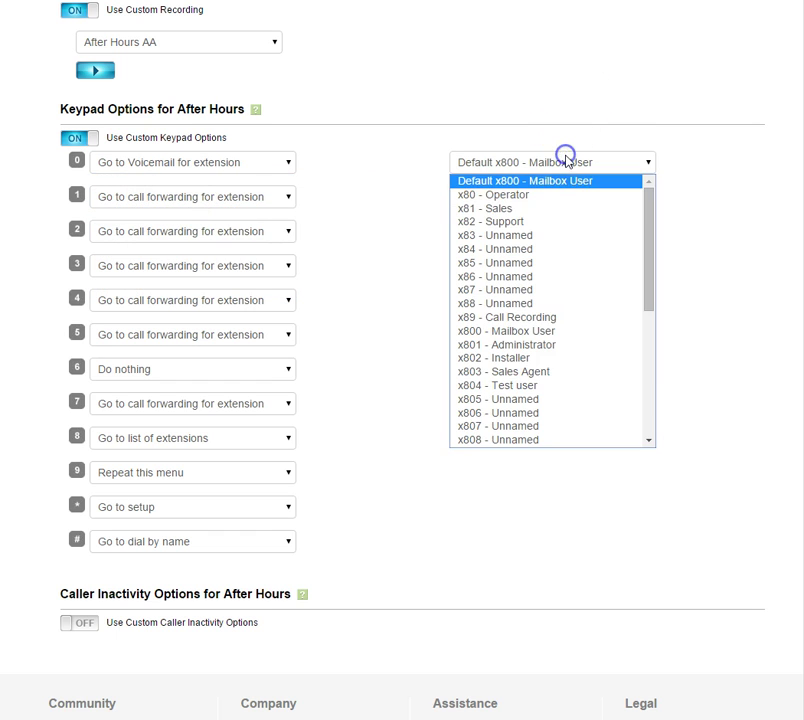
{"action": "left_click", "coordinate": [551, 196]}
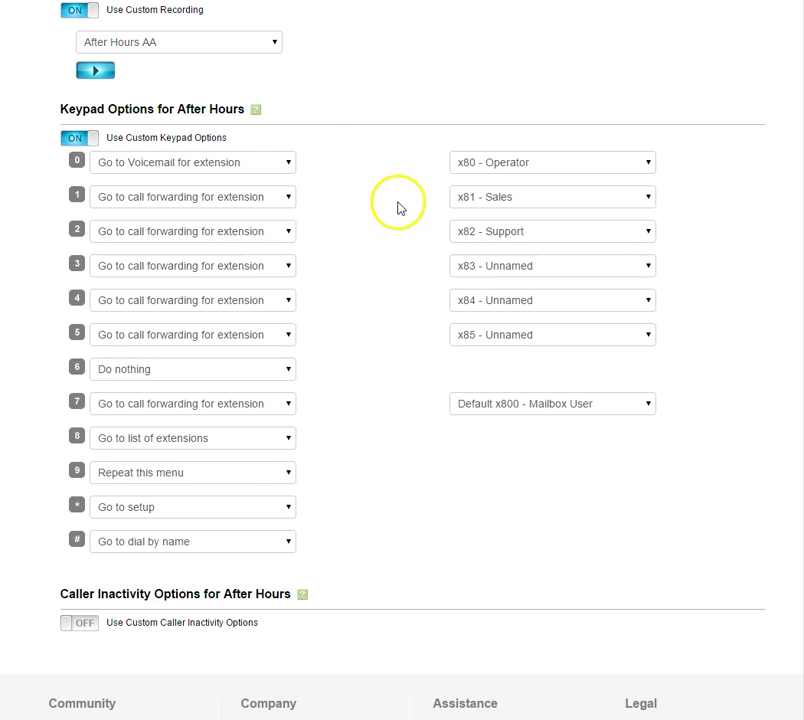
Compare the recording and keypad options of the Standard Daytime Hours schedule with those of After Hours.
{"action": "scroll", "coordinate": [398, 210], "scroll_direction": "up", "scroll_amount": 3}
{"action": "scroll", "coordinate": [212, 138], "scroll_direction": "down", "scroll_amount": 1}
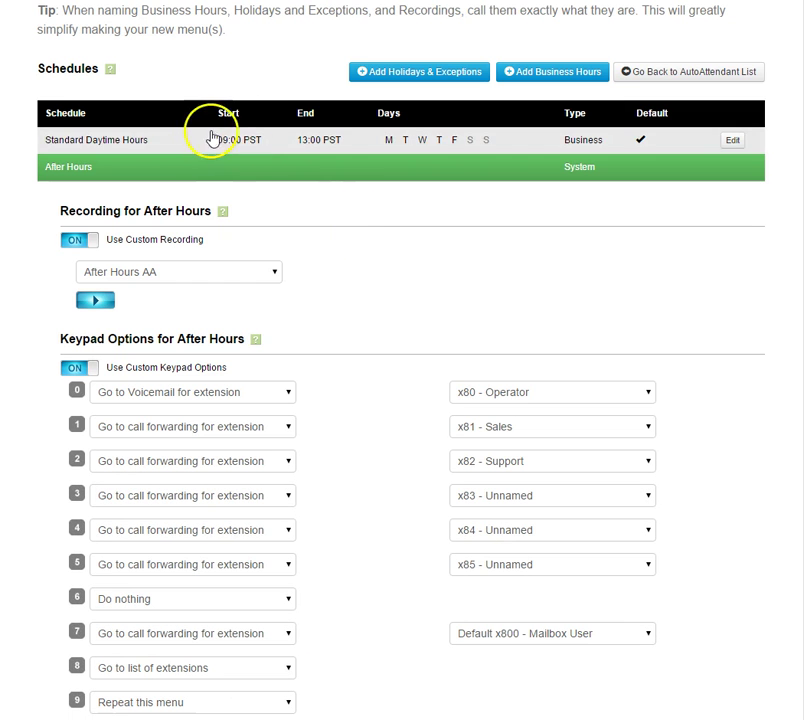
{"action": "left_click", "coordinate": [144, 144]}
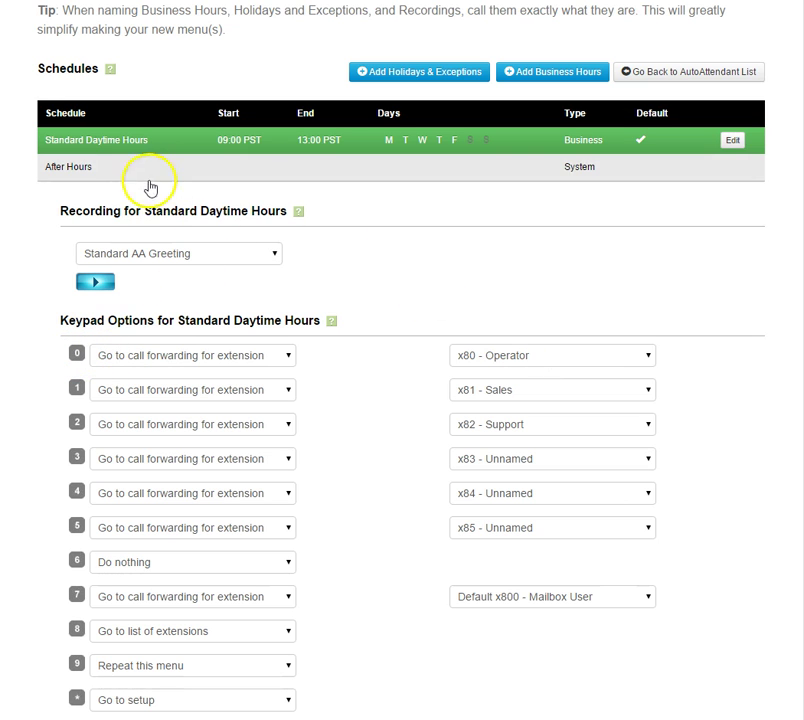
{"action": "left_click", "coordinate": [137, 174]}
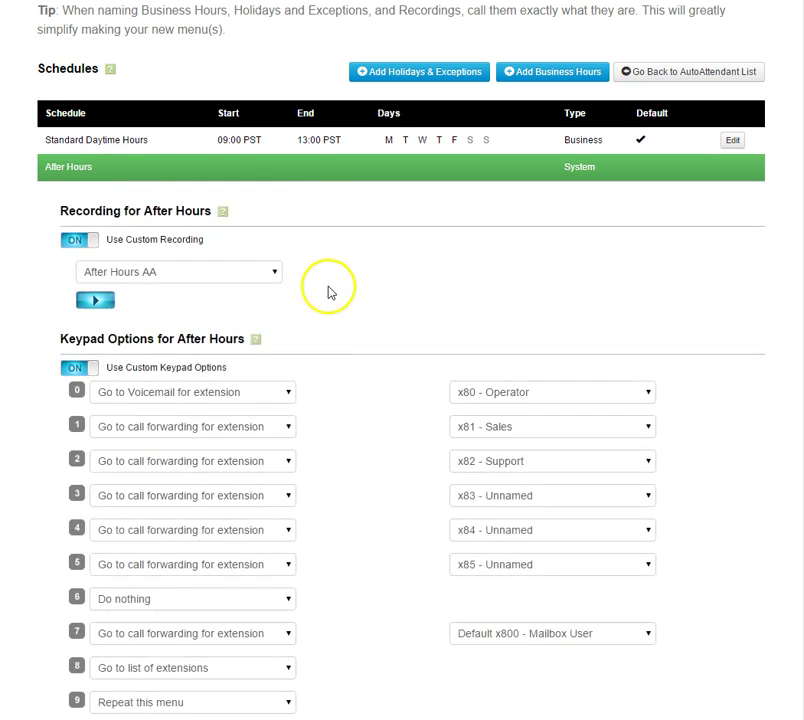
{"action": "scroll", "coordinate": [155, 328], "scroll_direction": "down", "scroll_amount": 1}
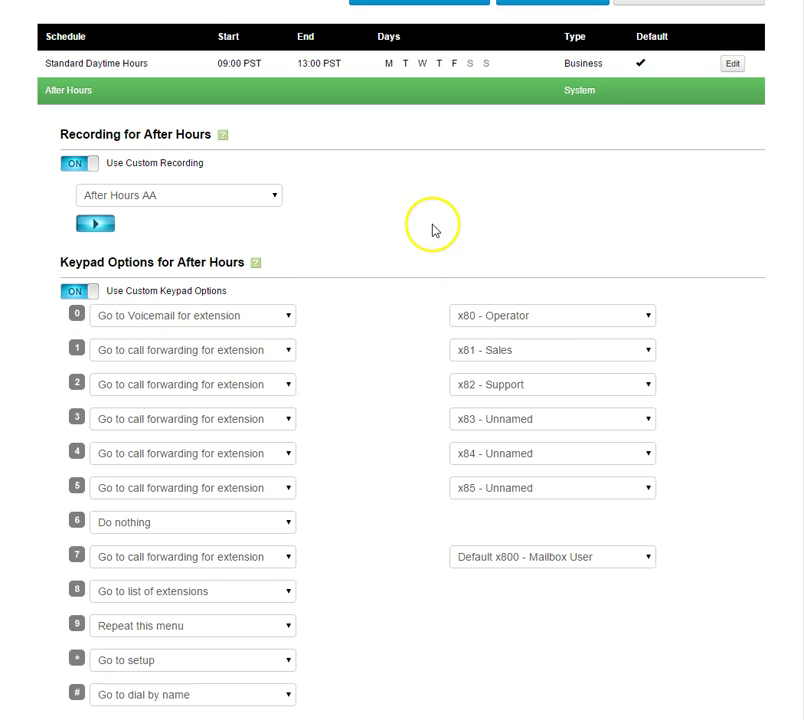
{"action": "scroll", "coordinate": [485, 233], "scroll_direction": "down", "scroll_amount": 3}
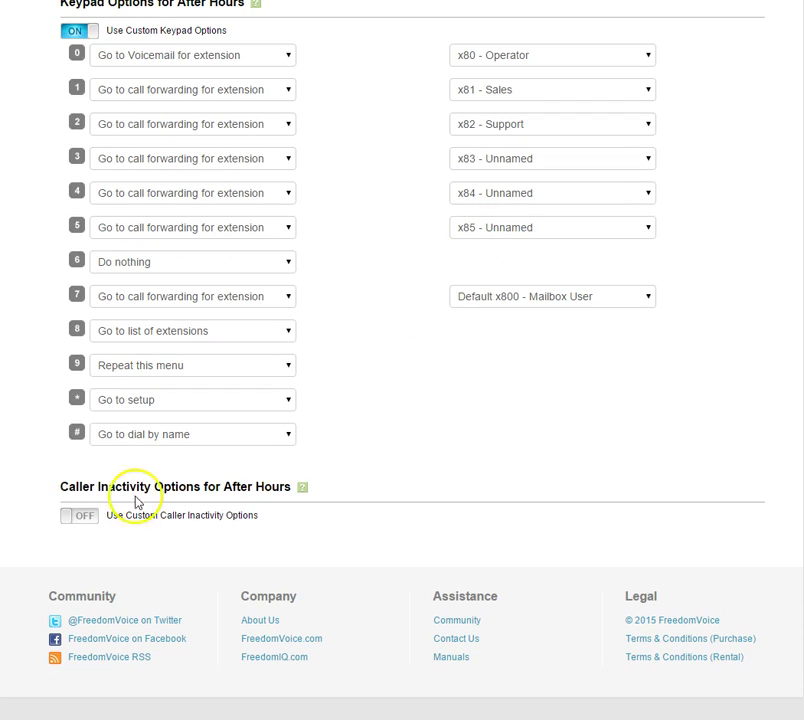
Turn on the custom caller inactivity options for After Hours to view them, and turn them back off.
{"action": "left_click_drag", "start_coordinate": [62, 487], "coordinate": [230, 479]}
{"action": "left_click", "coordinate": [236, 480]}
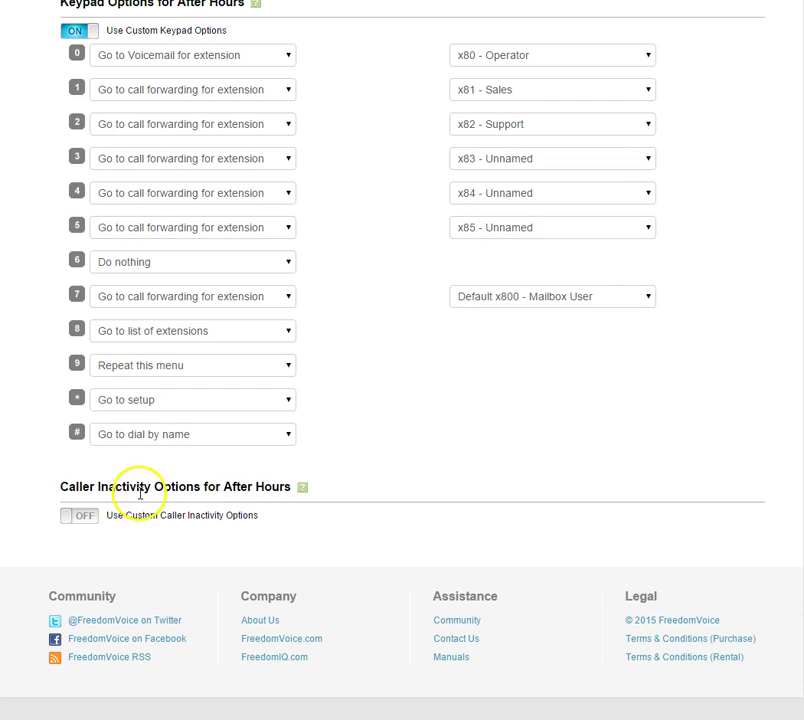
{"action": "scroll", "coordinate": [99, 529], "scroll_direction": "up", "scroll_amount": 2}
{"action": "scroll", "coordinate": [113, 533], "scroll_direction": "down", "scroll_amount": 2}
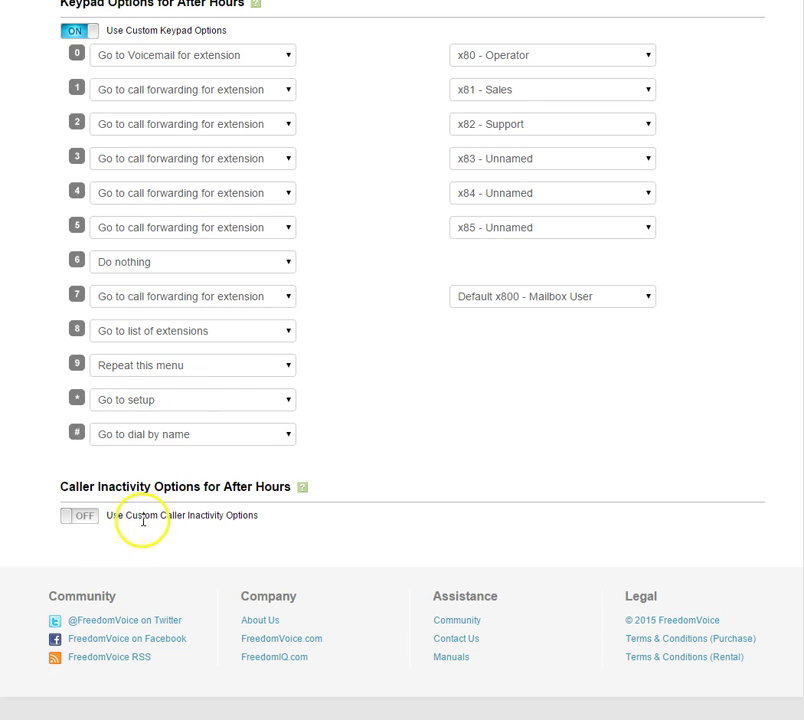
{"action": "left_click", "coordinate": [82, 520]}
{"action": "scroll", "coordinate": [366, 526], "scroll_direction": "down", "scroll_amount": 2}
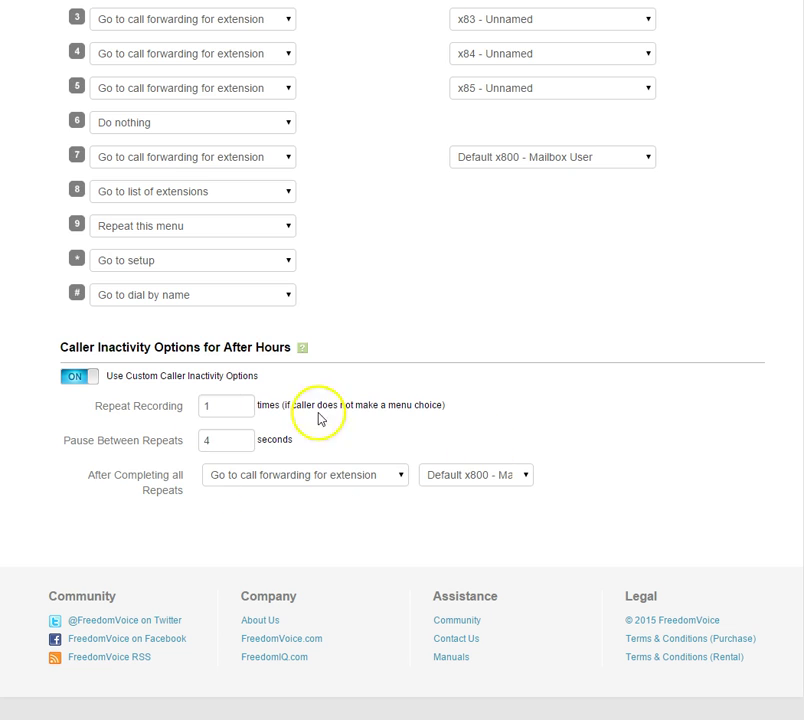
{"action": "left_click", "coordinate": [85, 378]}
{"action": "scroll", "coordinate": [515, 406], "scroll_direction": "up", "scroll_amount": 5}
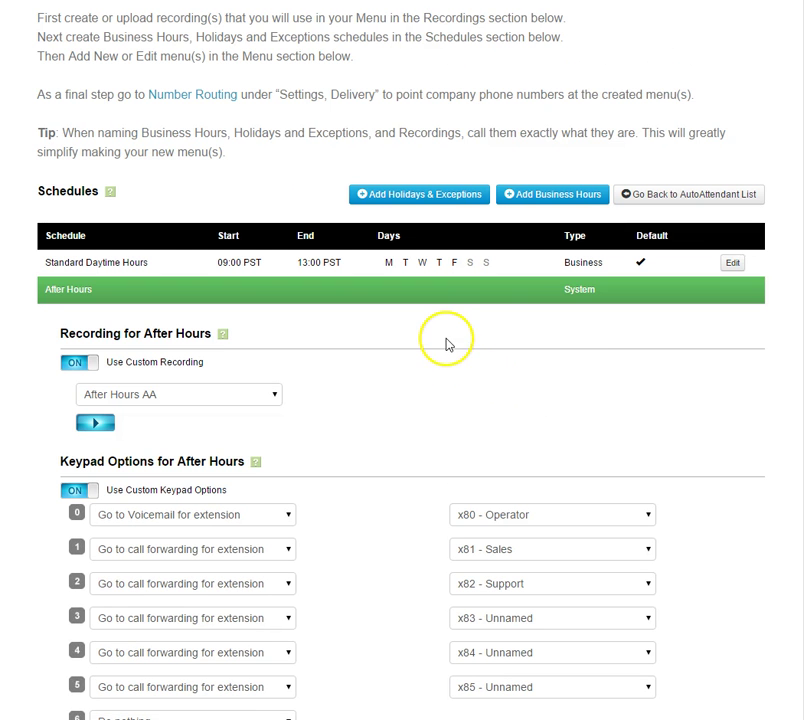
Add the Christmas holiday schedule to the Auto Attendant menu and save it.
{"action": "scroll", "coordinate": [445, 340], "scroll_direction": "down", "scroll_amount": 1}
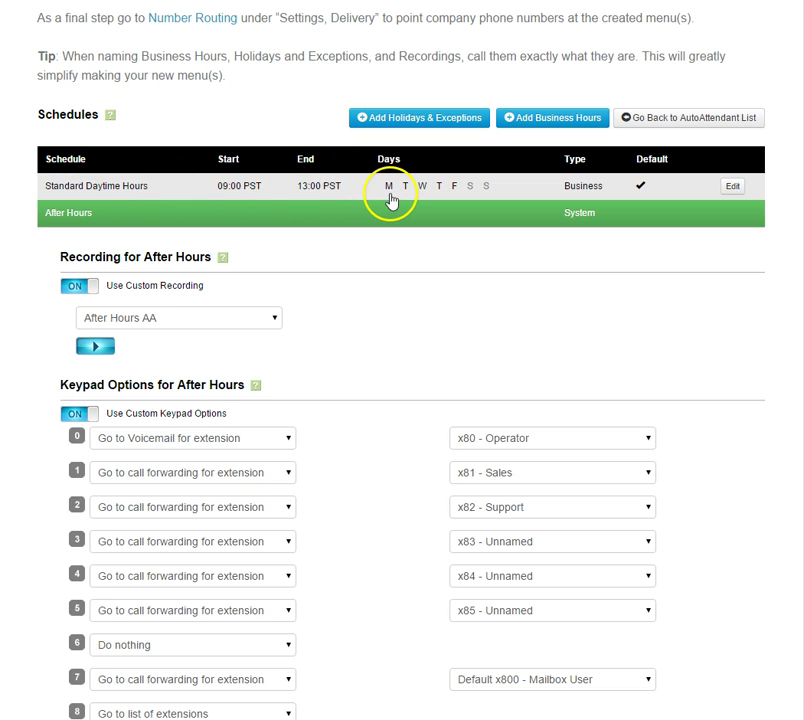
{"action": "left_click", "coordinate": [445, 118]}
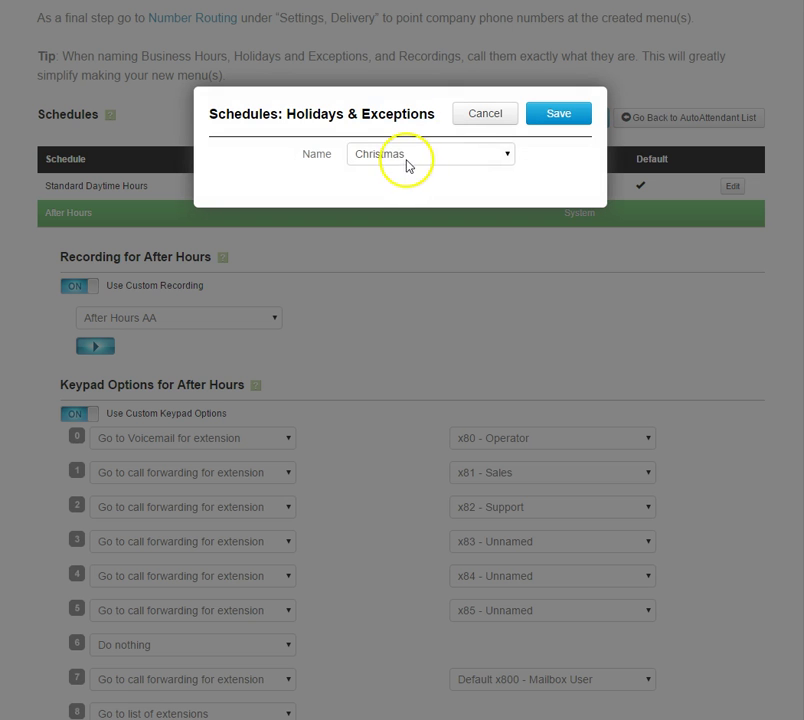
{"action": "left_click", "coordinate": [492, 158]}
{"action": "left_click", "coordinate": [477, 173]}
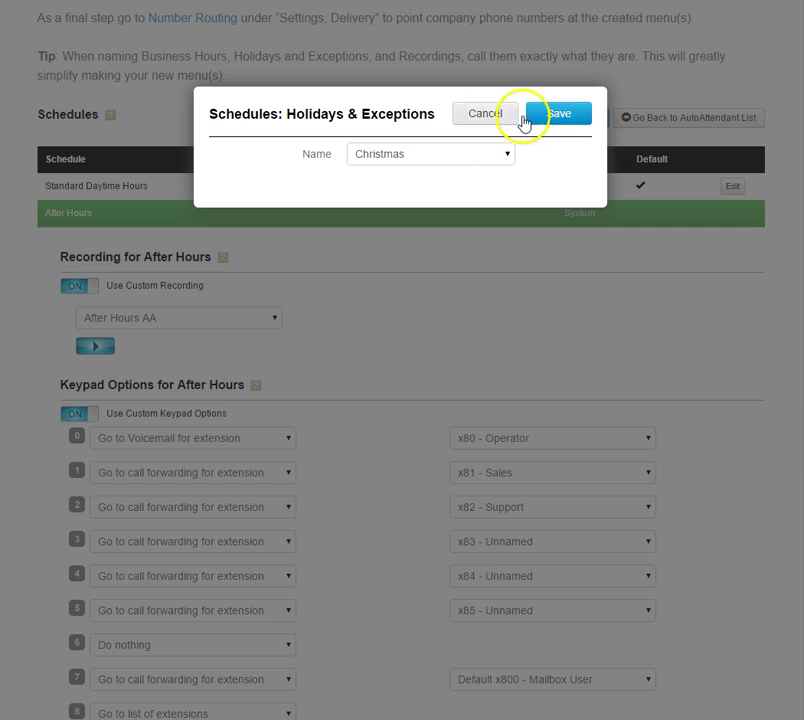
{"action": "left_click", "coordinate": [560, 118]}
Turn on a custom recording for the Christmas schedule and choose Christmas Day.
{"action": "scroll", "coordinate": [558, 283], "scroll_direction": "down", "scroll_amount": 3}
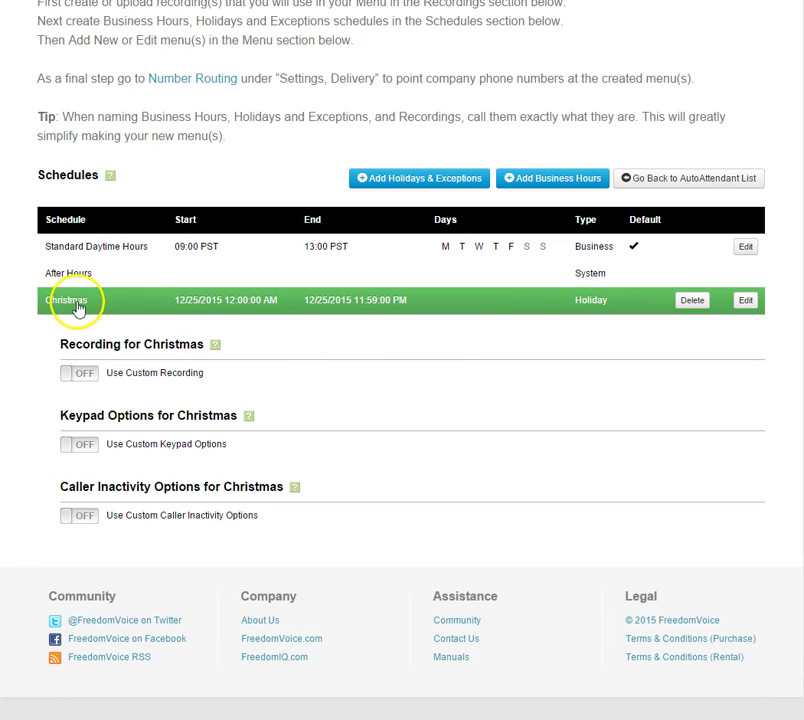
{"action": "left_click", "coordinate": [86, 374]}
{"action": "left_click", "coordinate": [210, 405]}
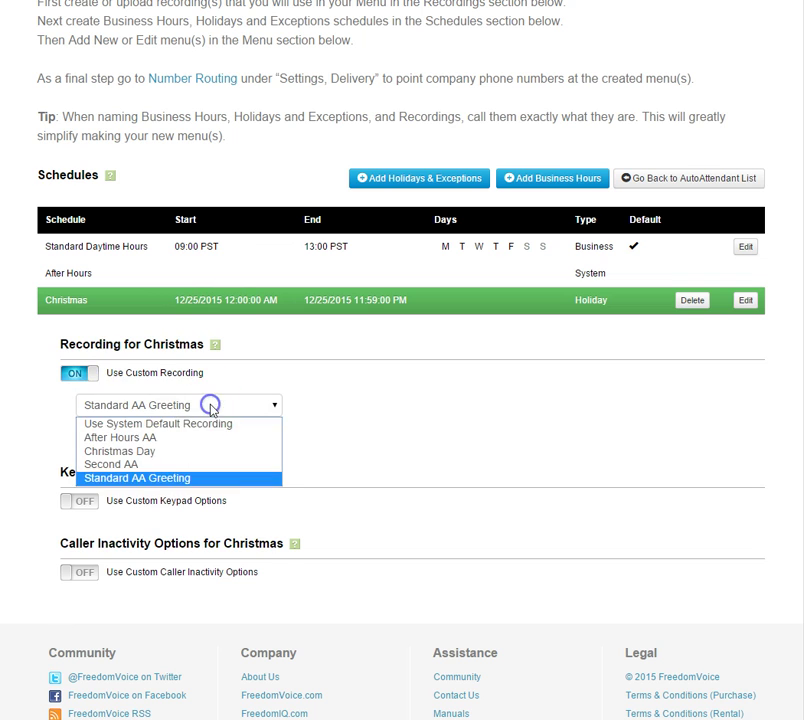
{"action": "left_click", "coordinate": [168, 452]}
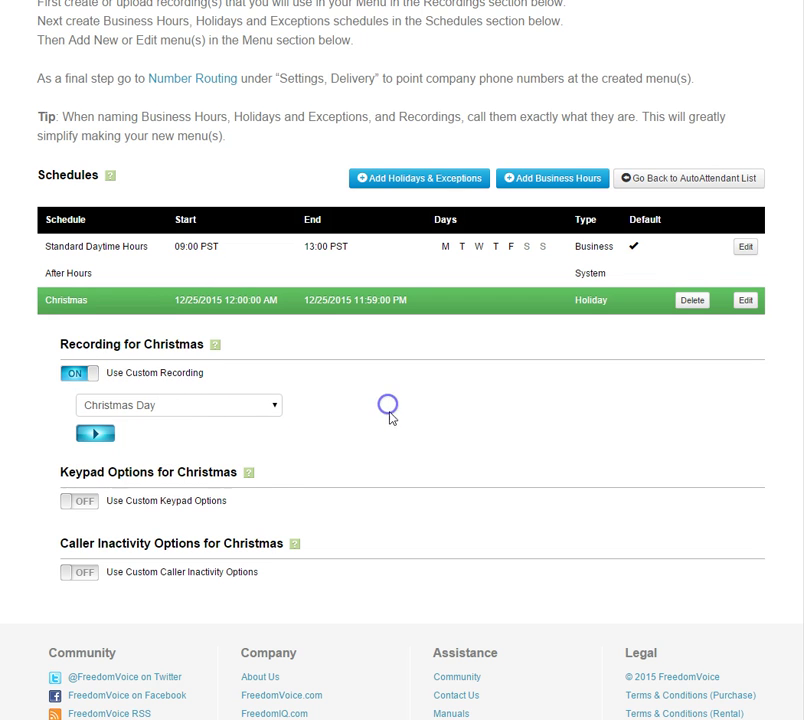
{"action": "scroll", "coordinate": [390, 418], "scroll_direction": "down", "scroll_amount": 1}
{"action": "left_click", "coordinate": [381, 352]}
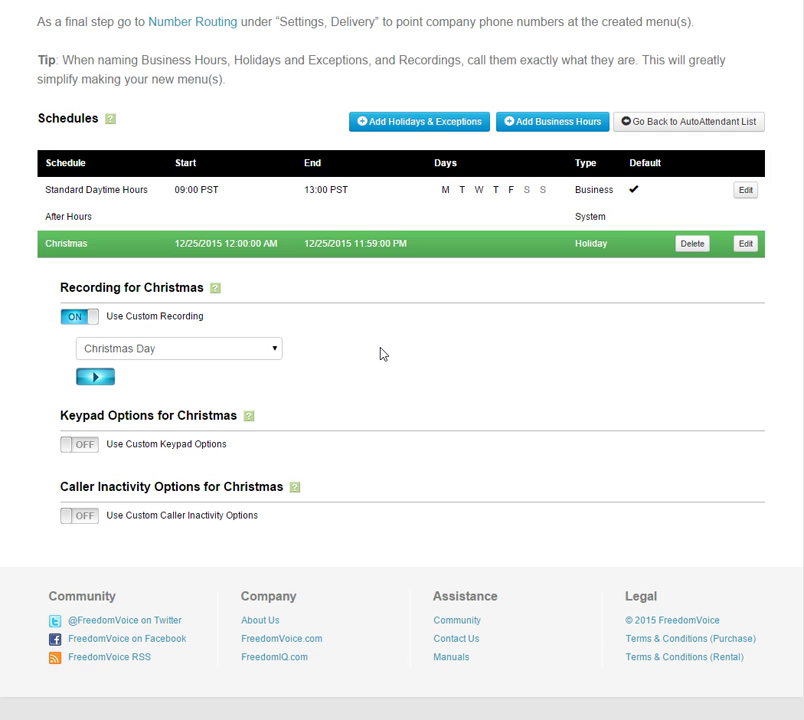
Return to the auto attendant list and create a new menu named Second AA from the default configuration.
{"action": "left_click", "coordinate": [674, 121]}
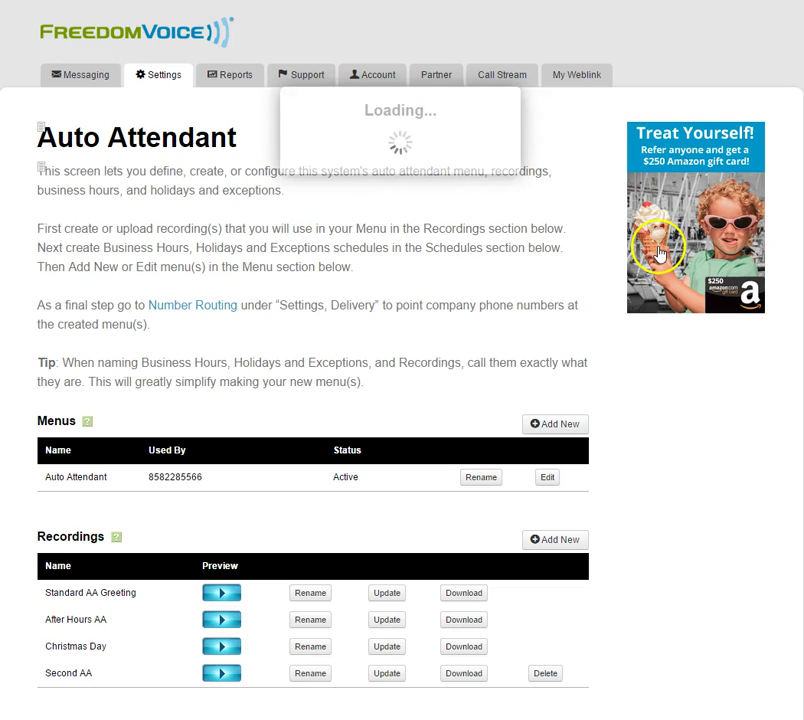
{"action": "scroll", "coordinate": [651, 264], "scroll_direction": "down", "scroll_amount": 3}
{"action": "scroll", "coordinate": [540, 248], "scroll_direction": "down", "scroll_amount": 1}
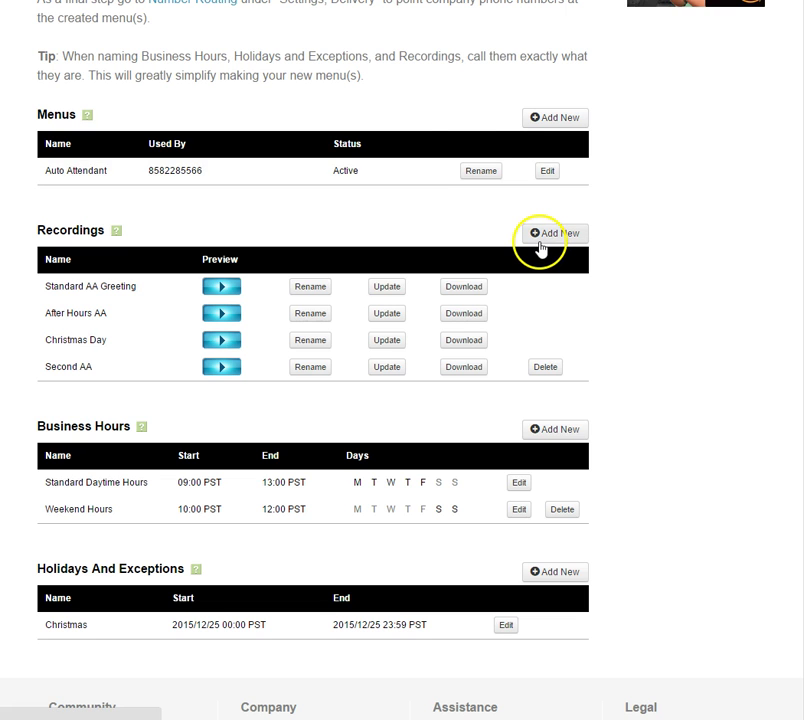
{"action": "left_click", "coordinate": [553, 120]}
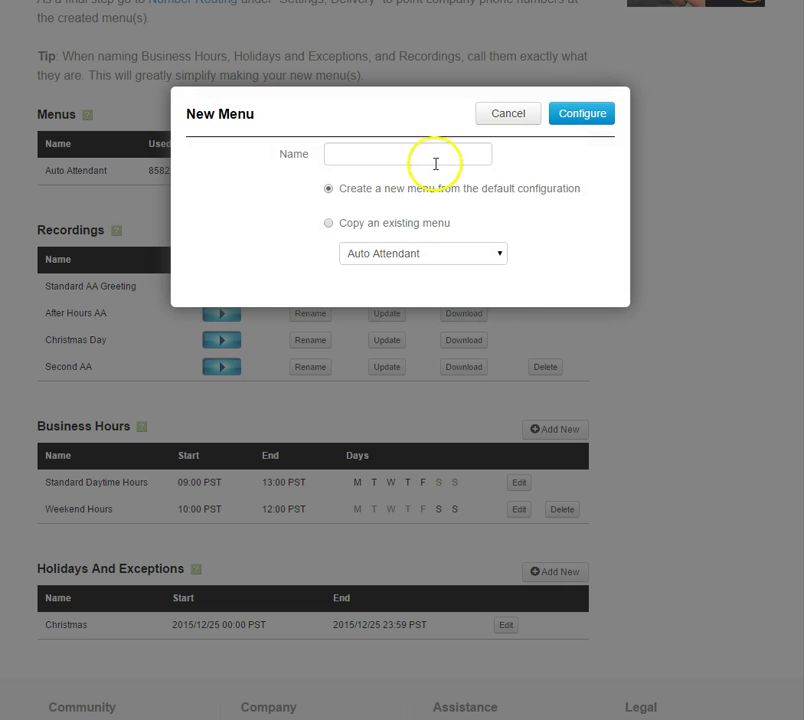
{"action": "left_click", "coordinate": [424, 155]}
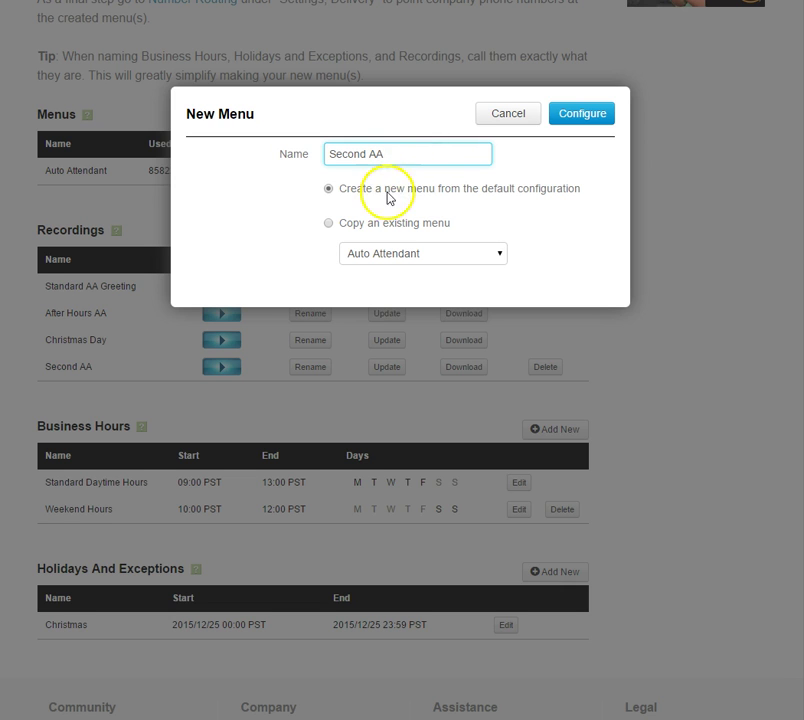
{"action": "left_click", "coordinate": [576, 116]}
Add the Standard Daytime Hours business hours schedule to the Second AA menu and save it.
{"action": "scroll", "coordinate": [521, 296], "scroll_direction": "down", "scroll_amount": 3}
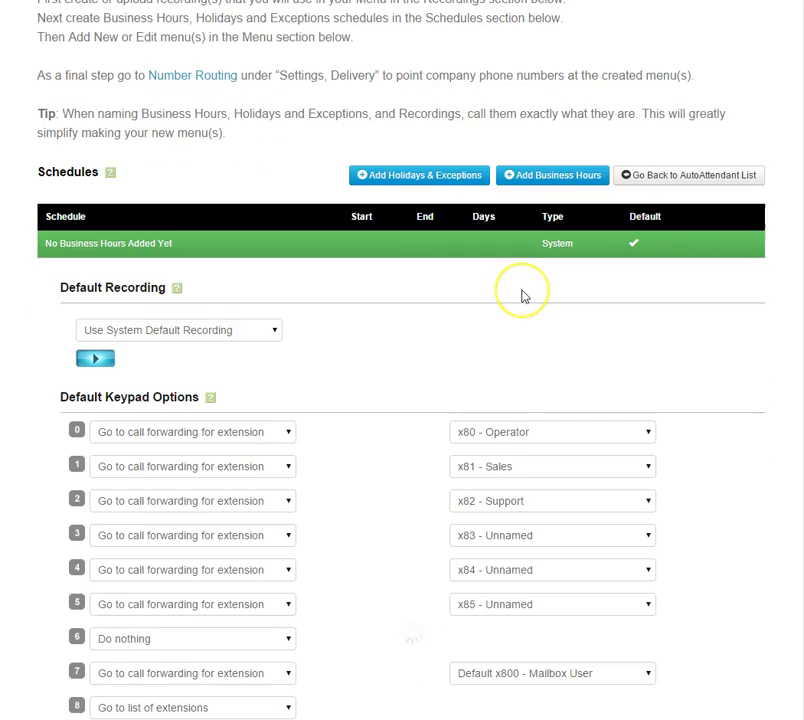
{"action": "scroll", "coordinate": [530, 200], "scroll_direction": "down", "scroll_amount": 1}
{"action": "left_click", "coordinate": [542, 21]}
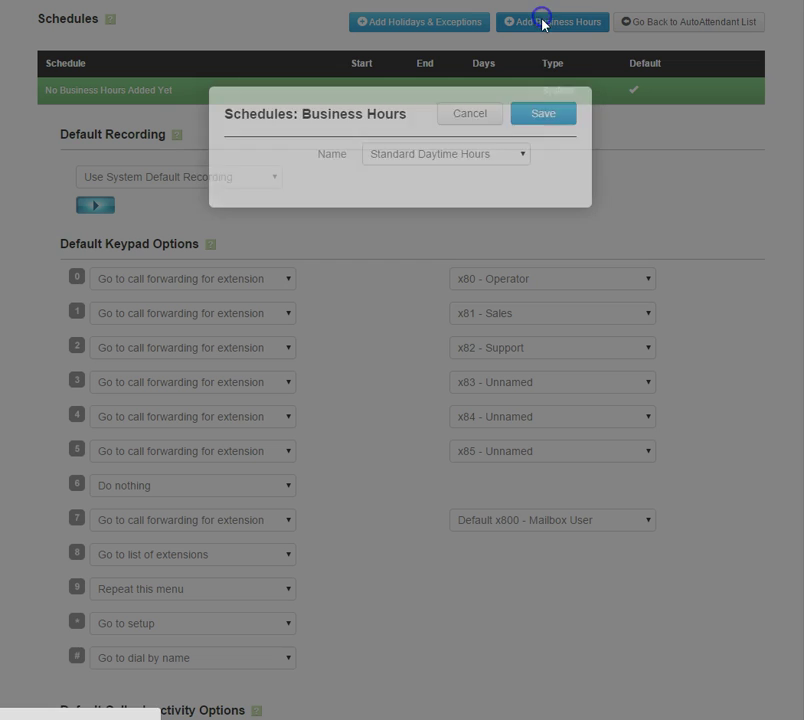
{"action": "left_click", "coordinate": [478, 154]}
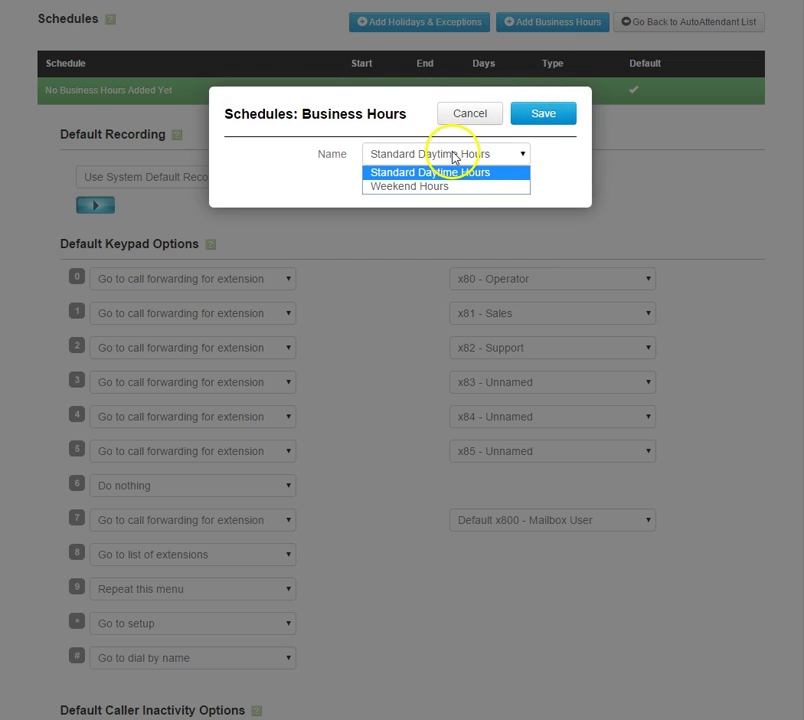
{"action": "left_click", "coordinate": [460, 172]}
{"action": "left_click", "coordinate": [543, 116]}
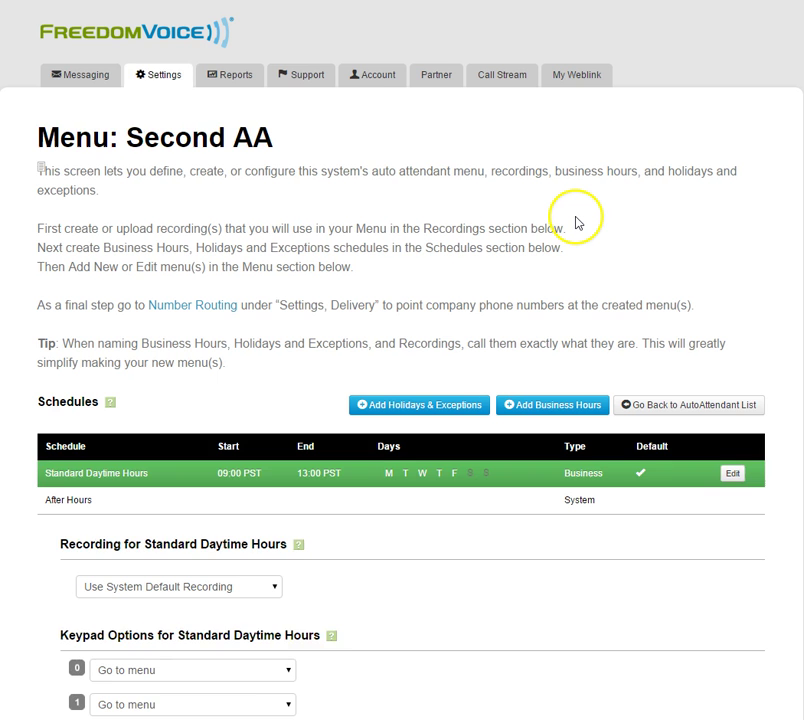
Assign the Second AA recording to the Second AA menu's Standard Daytime Hours, check After Hours, and return to the auto attendant list.
{"action": "scroll", "coordinate": [576, 221], "scroll_direction": "down", "scroll_amount": 6}
{"action": "scroll", "coordinate": [400, 196], "scroll_direction": "up", "scroll_amount": 1}
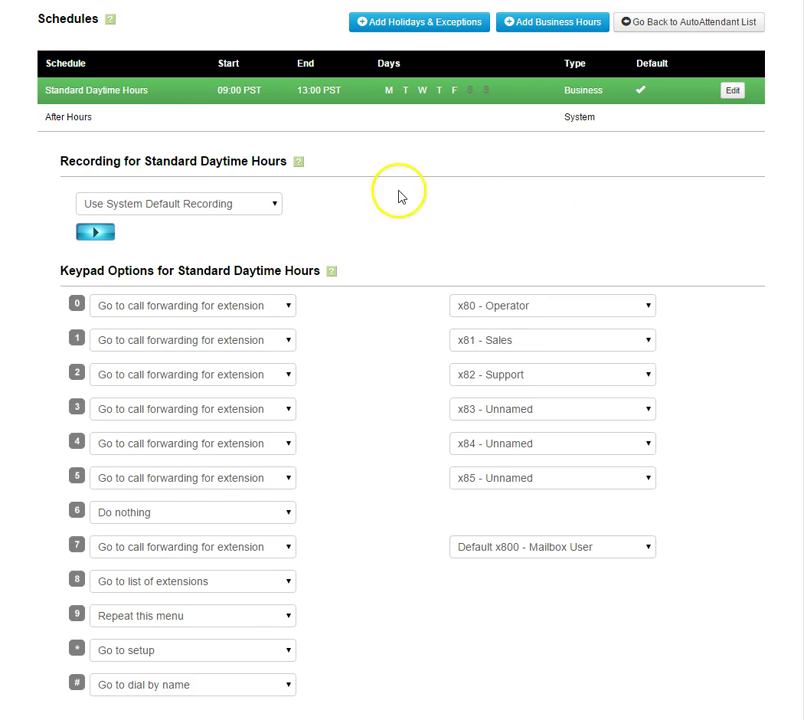
{"action": "left_click", "coordinate": [230, 205]}
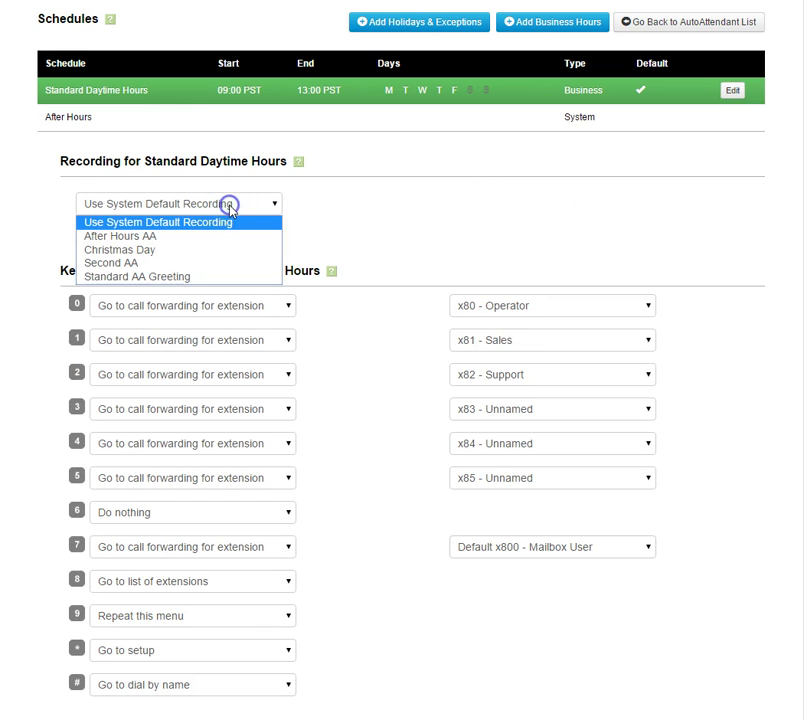
{"action": "left_click", "coordinate": [150, 264]}
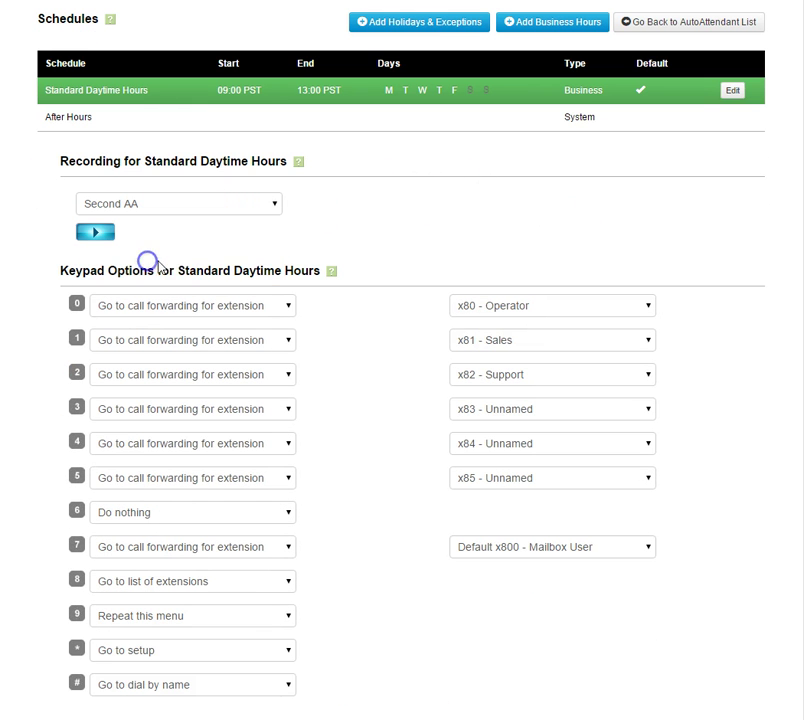
{"action": "left_click", "coordinate": [138, 121]}
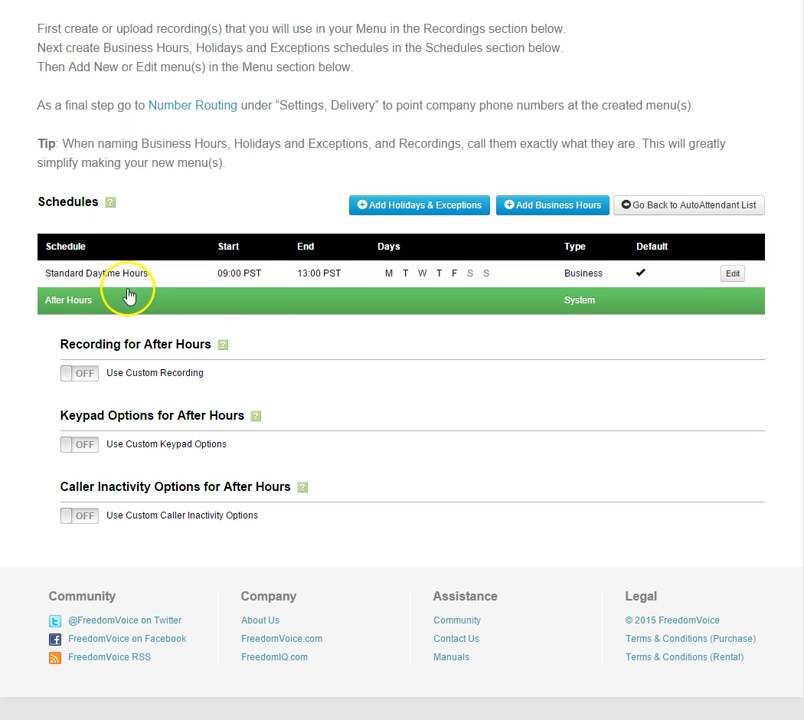
{"action": "left_click", "coordinate": [683, 208]}
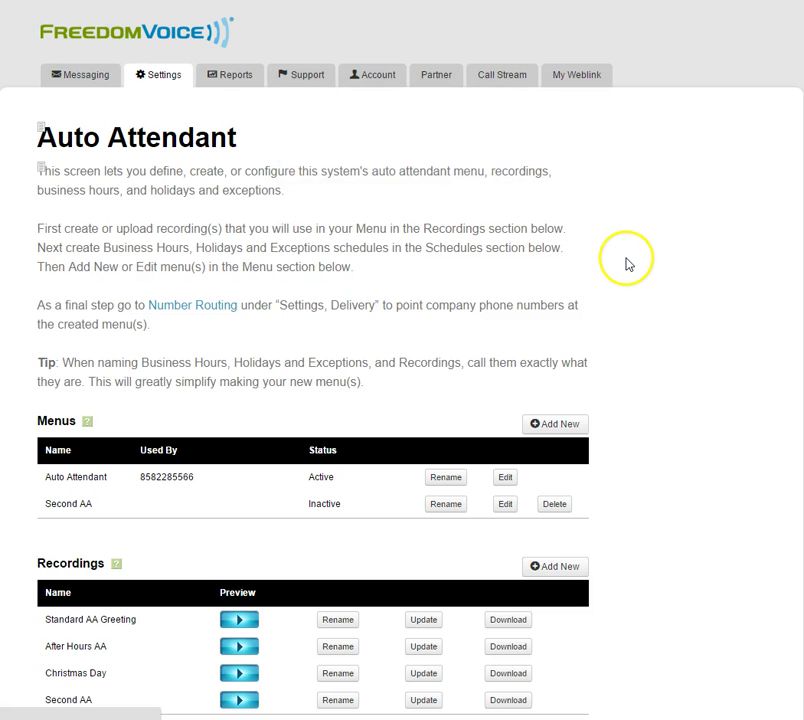
Start a new number route by number dialed in Number Routing, choosing the first company number with area code 619 and labelling it Second AA.
{"action": "scroll", "coordinate": [632, 262], "scroll_direction": "down", "scroll_amount": 3}
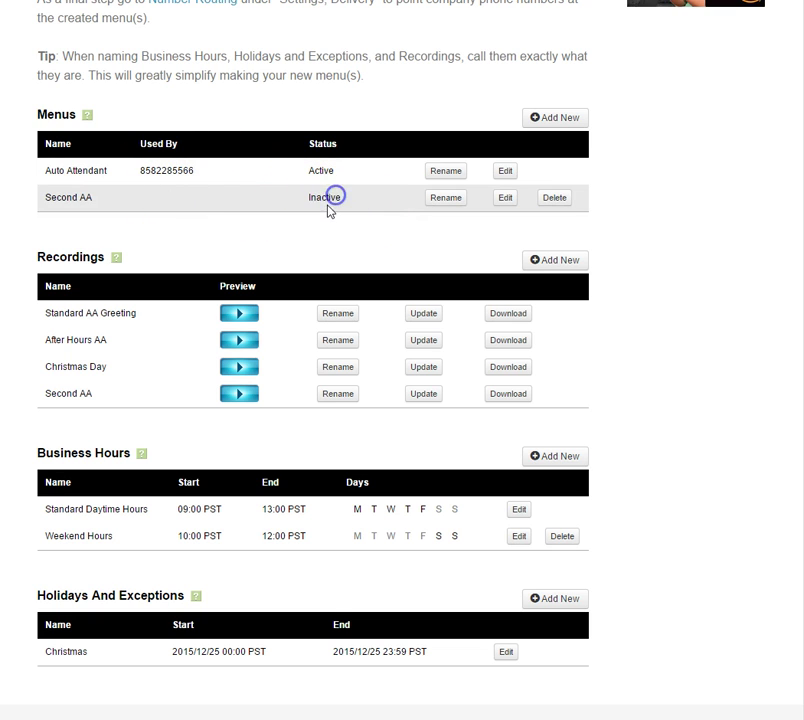
{"action": "scroll", "coordinate": [336, 236], "scroll_direction": "up", "scroll_amount": 5}
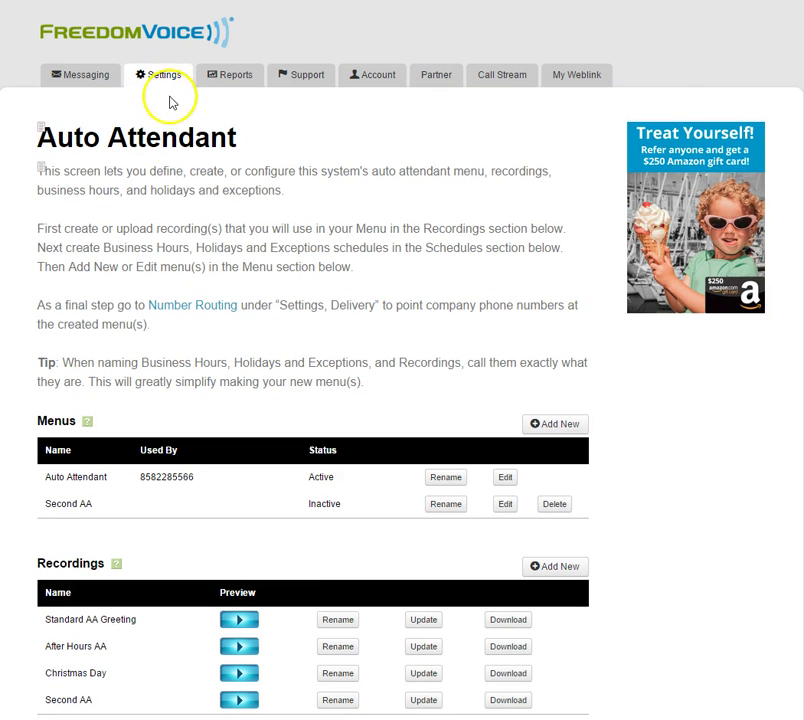
{"action": "mouse_move", "coordinate": [165, 86]}
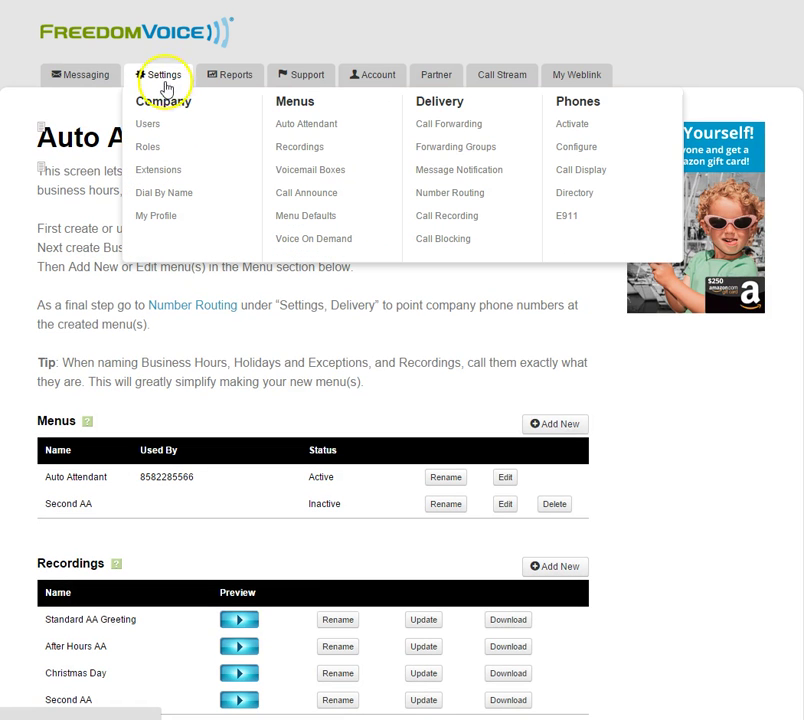
{"action": "left_click", "coordinate": [515, 203]}
{"action": "left_click", "coordinate": [560, 230]}
{"action": "left_click", "coordinate": [473, 157]}
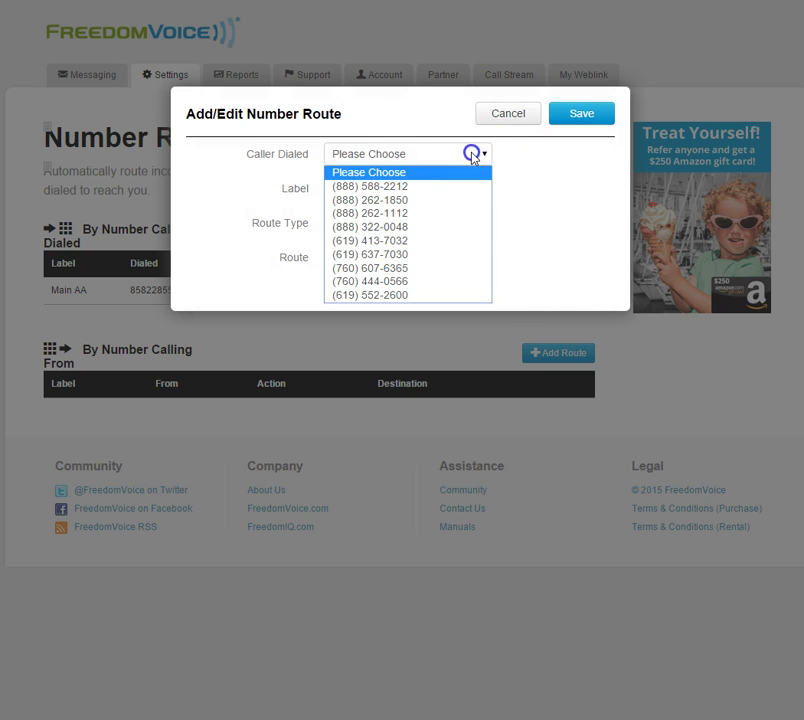
{"action": "left_click", "coordinate": [425, 241]}
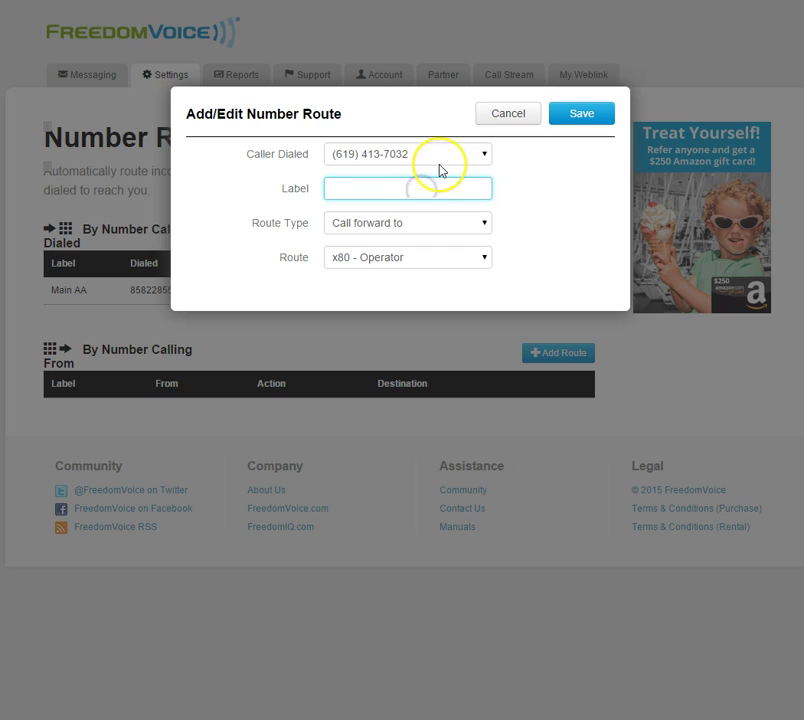
{"action": "type", "text": "Second AA"}
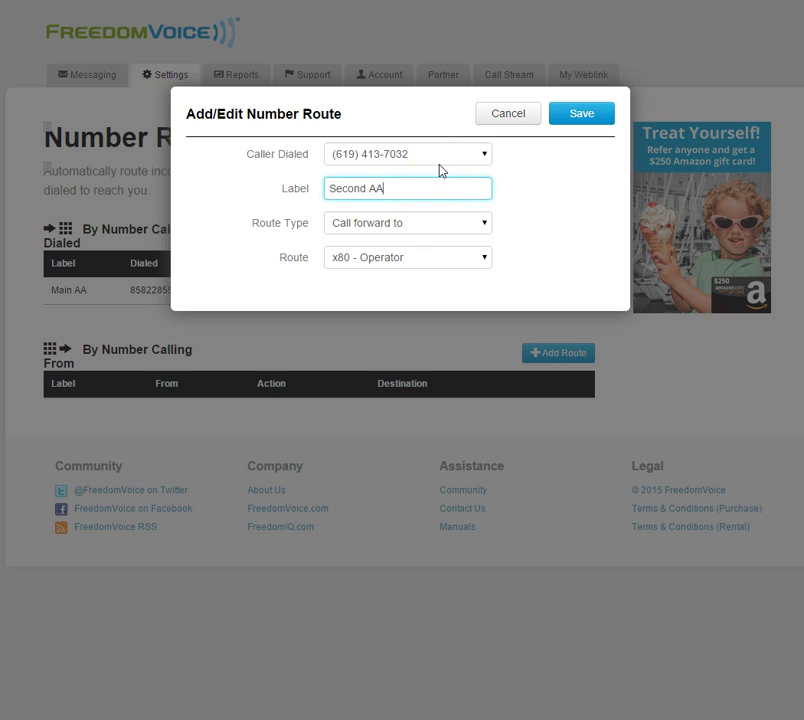
Set the route type to Send call to with the Second AA menu as its destination, and save the route.
{"action": "left_click", "coordinate": [416, 228]}
{"action": "left_click", "coordinate": [398, 269]}
{"action": "left_click", "coordinate": [410, 267]}
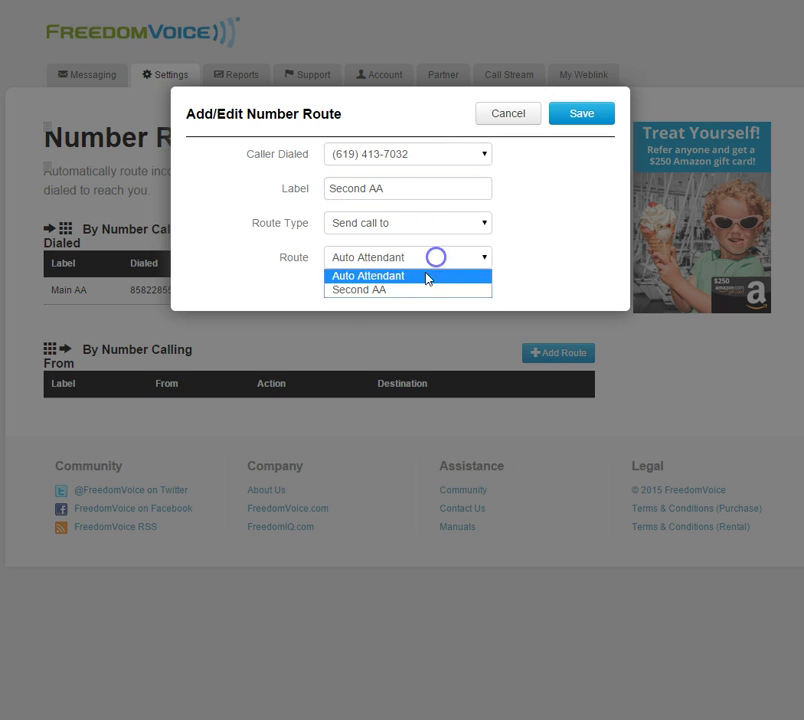
{"action": "left_click", "coordinate": [411, 292]}
{"action": "left_click", "coordinate": [574, 116]}
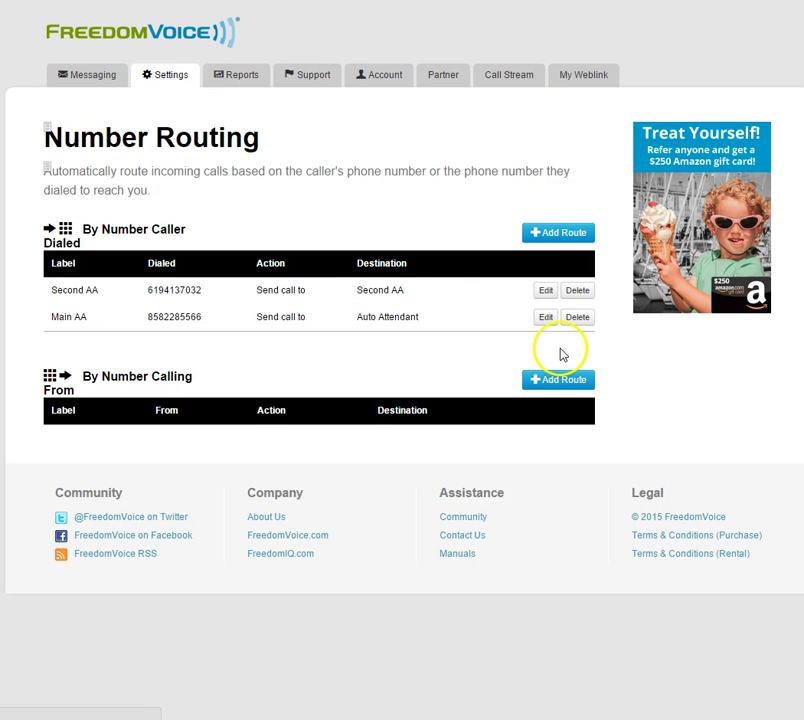
Return to the Auto Attendant page and check the Second AA menu's assigned number and status, along with the recordings and schedules.
{"action": "mouse_move", "coordinate": [174, 84]}
{"action": "left_click", "coordinate": [324, 126]}
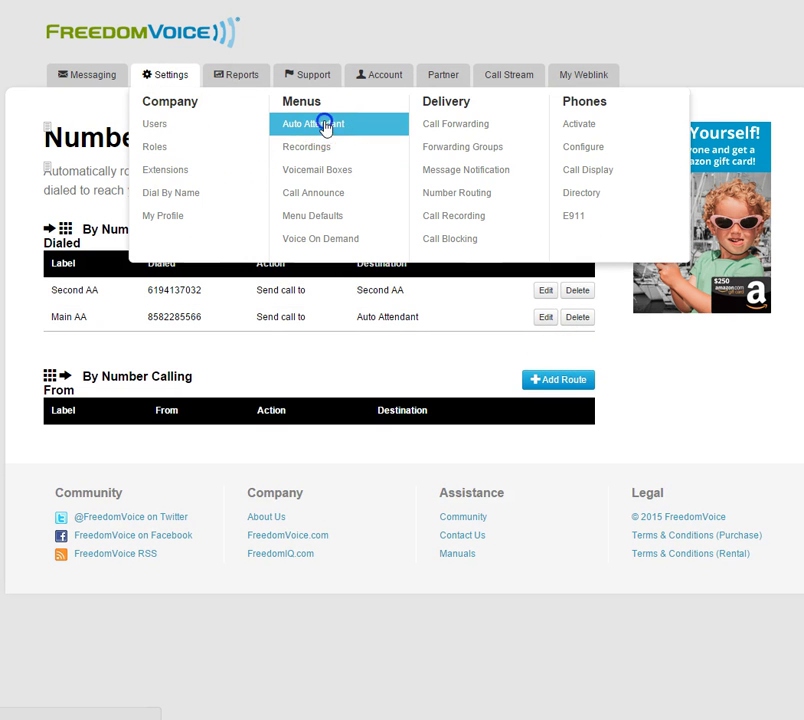
{"action": "scroll", "coordinate": [463, 328], "scroll_direction": "down", "scroll_amount": 3}
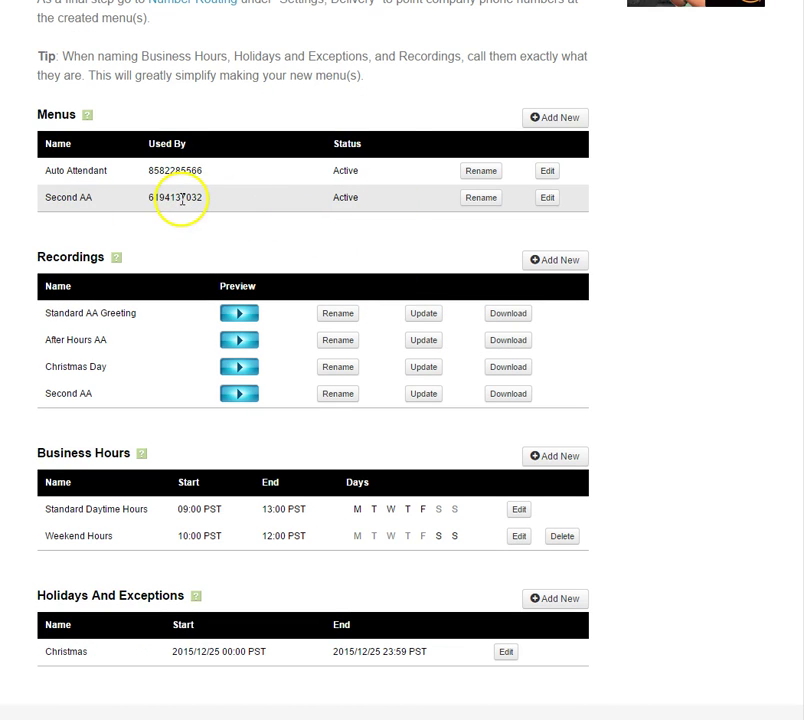
{"action": "scroll", "coordinate": [176, 249], "scroll_direction": "down", "scroll_amount": 1}
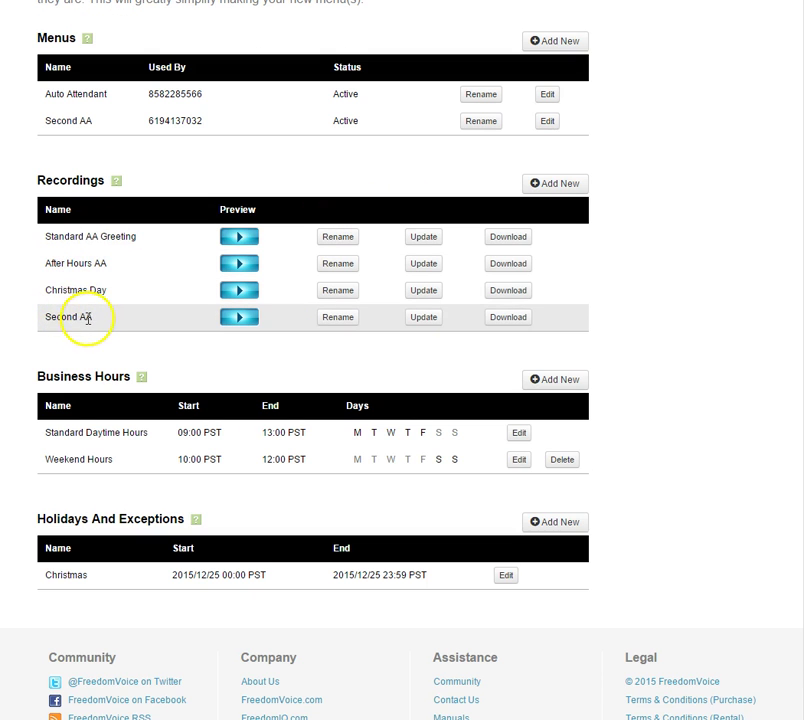
{"action": "scroll", "coordinate": [48, 314], "scroll_direction": "up", "scroll_amount": 1}
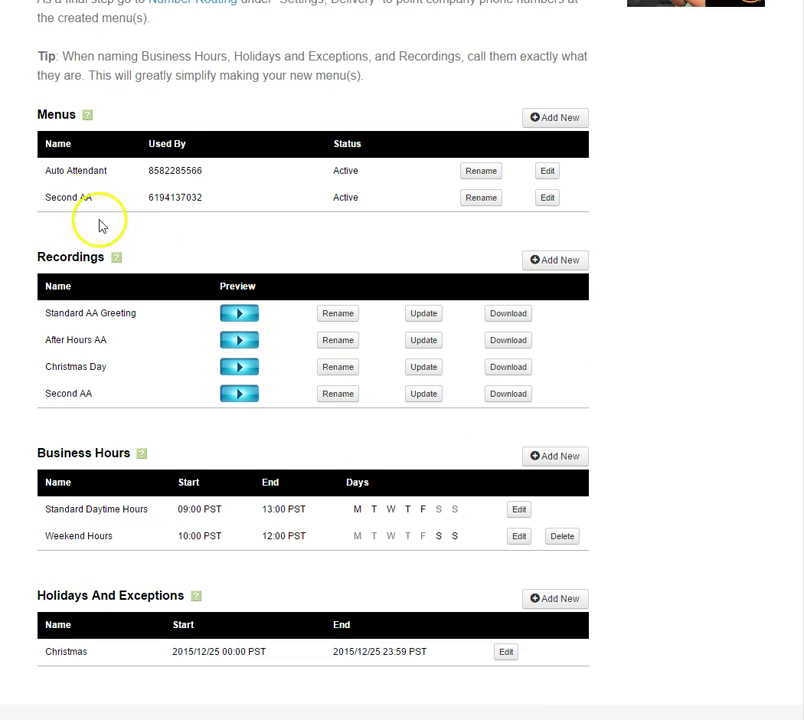